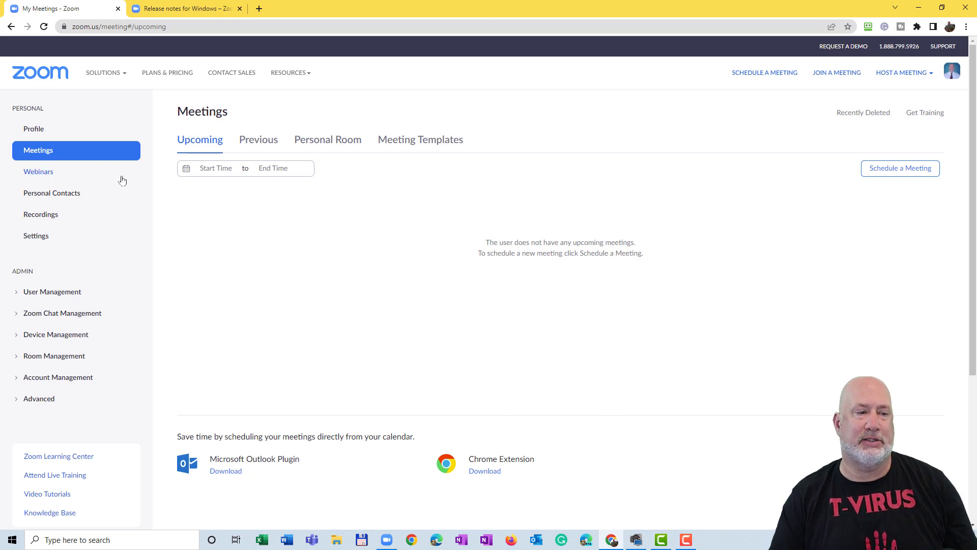
Step: Begin scheduling a new meeting with the topic "University students"
{"action": "left_click", "coordinate": [63, 155]}
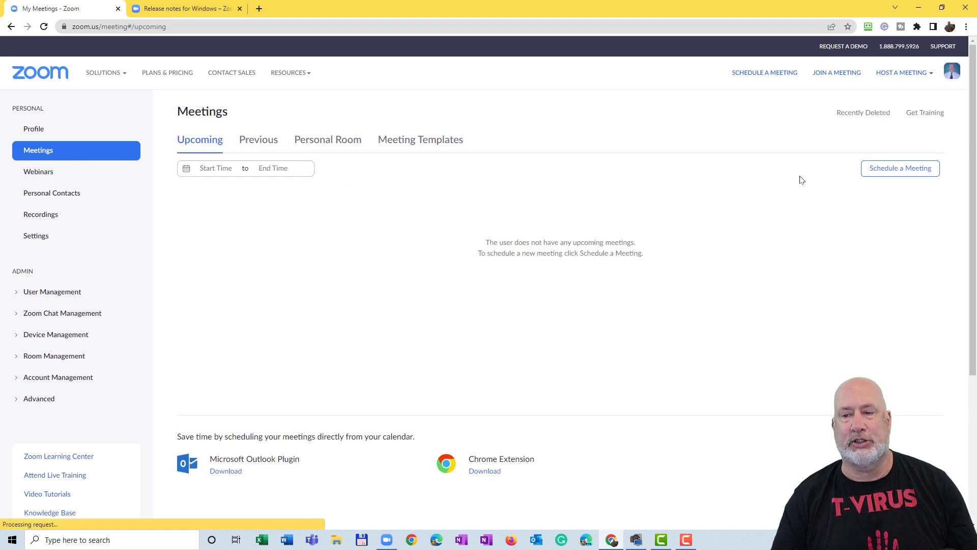
{"action": "left_click", "coordinate": [900, 168]}
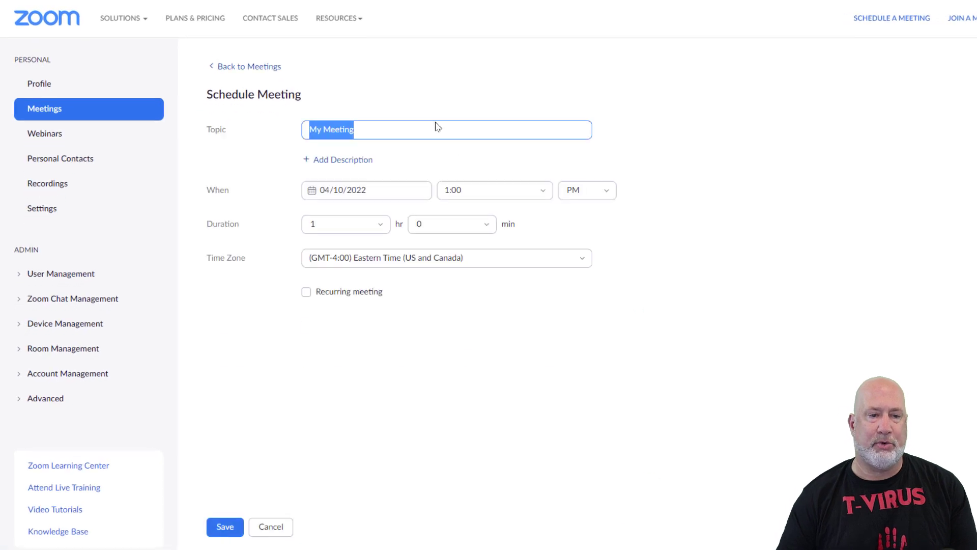
{"action": "type", "text": "s"}
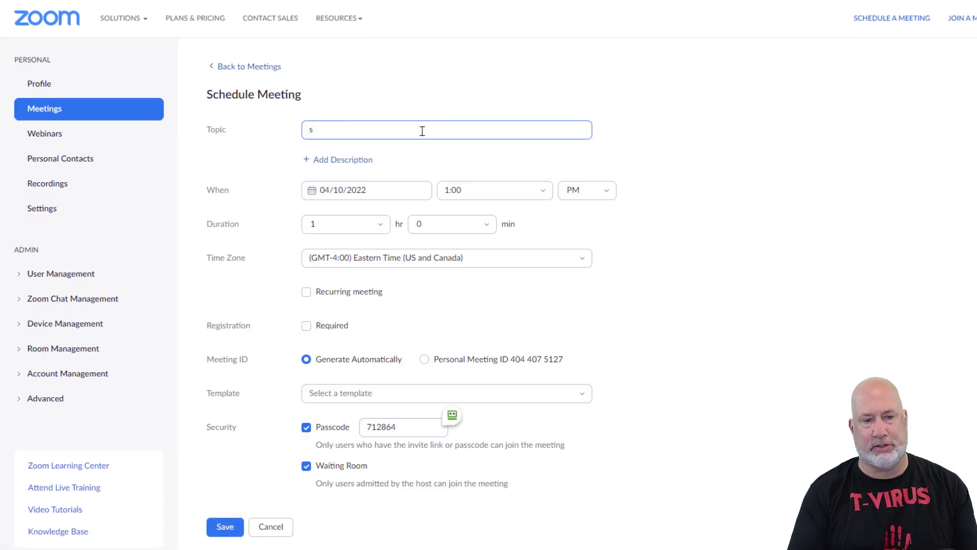
{"action": "key", "text": "BackSpace"}
{"action": "type", "text": "Univ"}
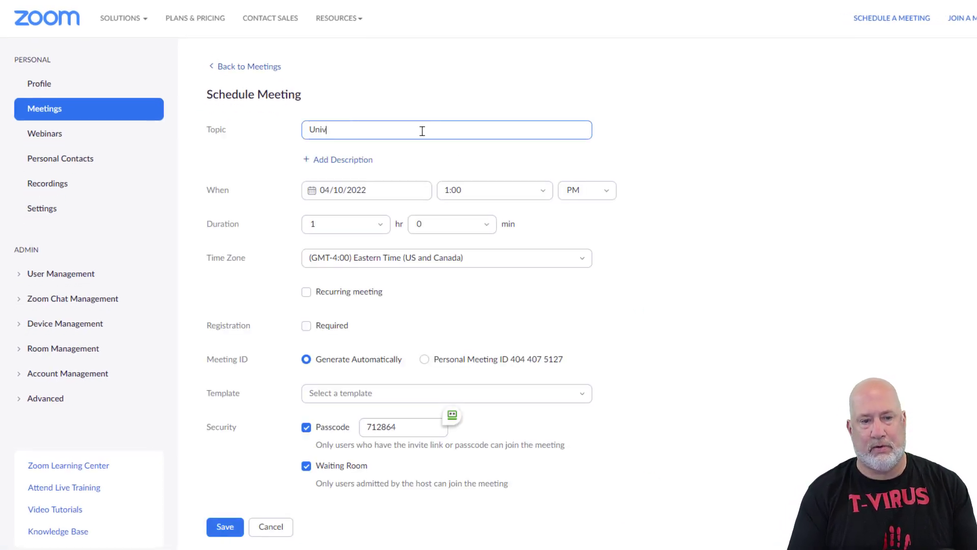
{"action": "type", "text": "ersity student"}
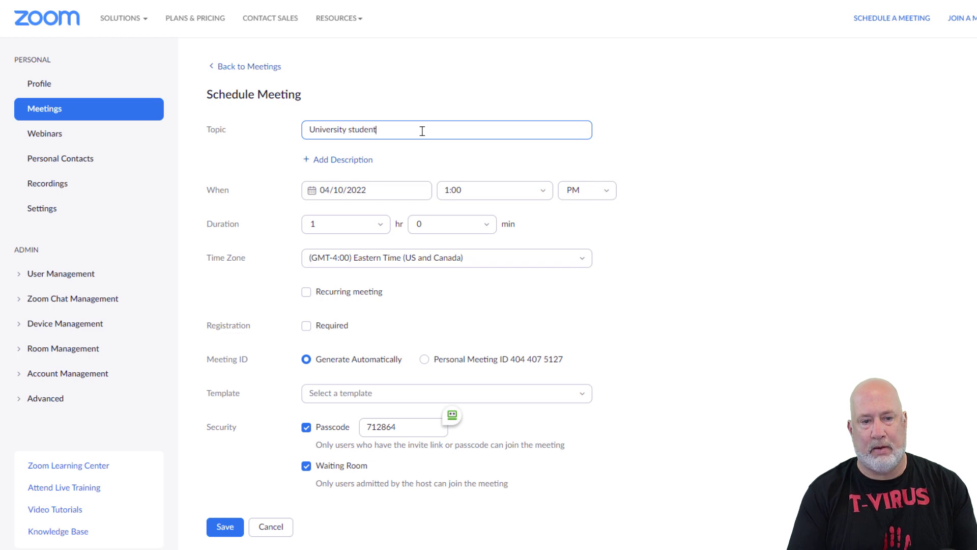
{"action": "type", "text": "s"}
Step: Make the University students meeting a recurring meeting
{"action": "scroll", "coordinate": [427, 150], "scroll_direction": "down", "scroll_amount": 1}
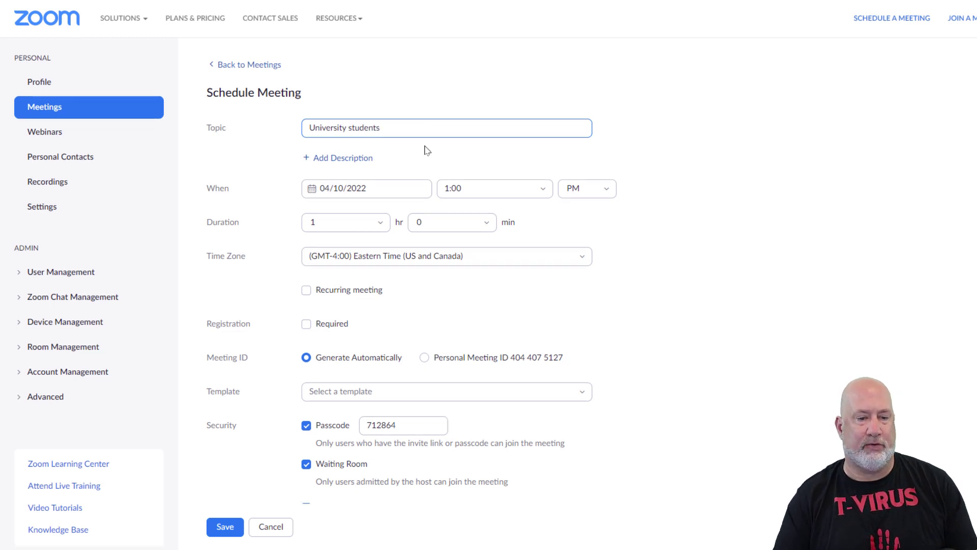
{"action": "scroll", "coordinate": [426, 150], "scroll_direction": "down", "scroll_amount": 2}
{"action": "left_click", "coordinate": [349, 197]}
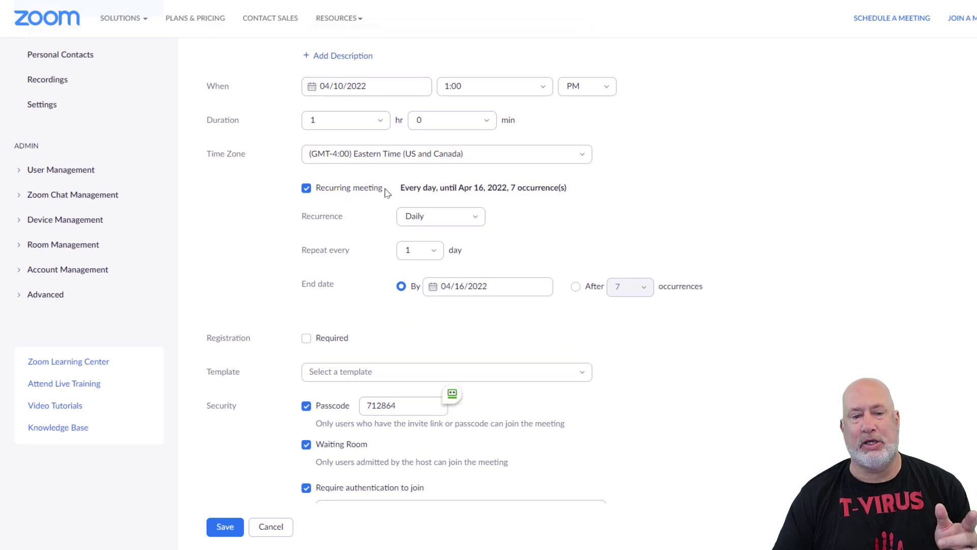
Step: Turn off the passcode and the authentication requirement in the meeting's security settings
{"action": "scroll", "coordinate": [430, 193], "scroll_direction": "down", "scroll_amount": 7}
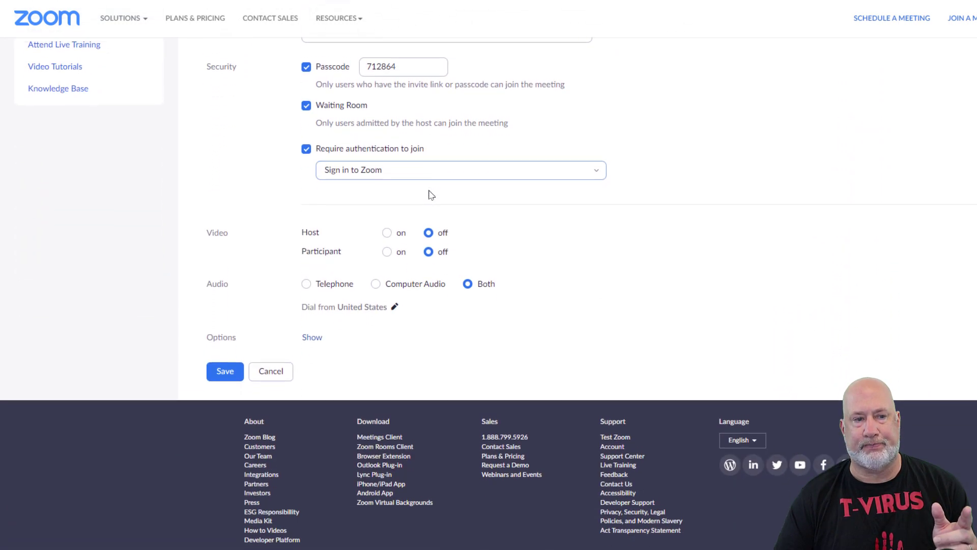
{"action": "scroll", "coordinate": [430, 195], "scroll_direction": "up", "scroll_amount": 2}
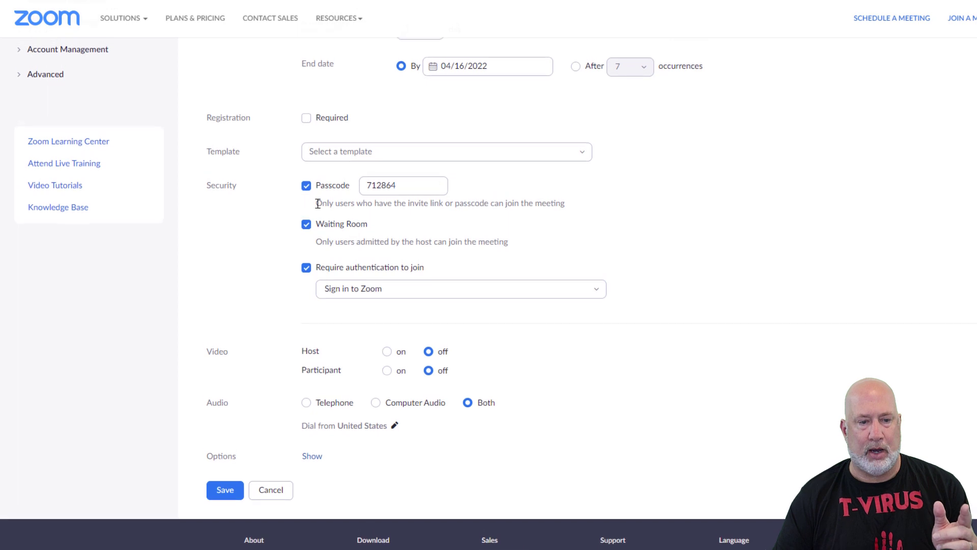
{"action": "left_click", "coordinate": [306, 185]}
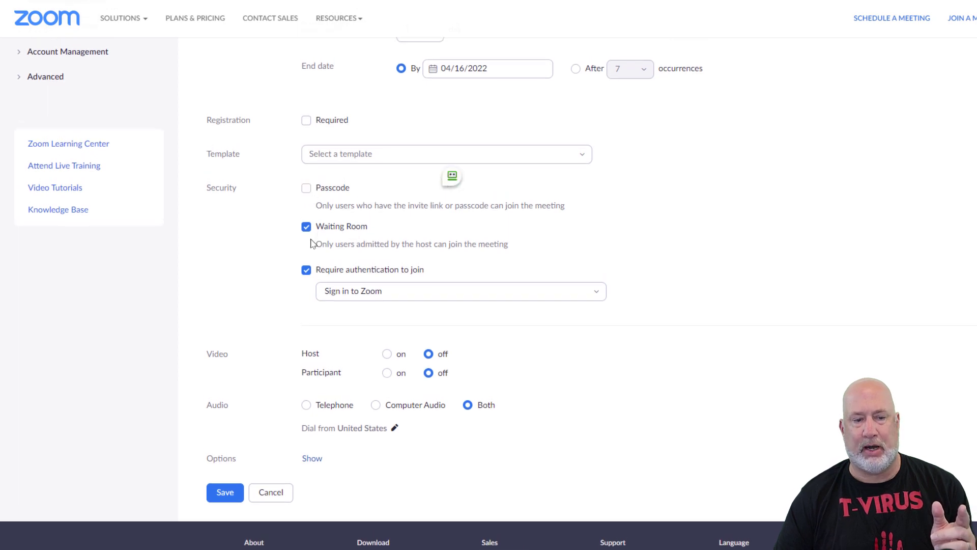
{"action": "left_click", "coordinate": [306, 270]}
{"action": "scroll", "coordinate": [399, 266], "scroll_direction": "down", "scroll_amount": 2}
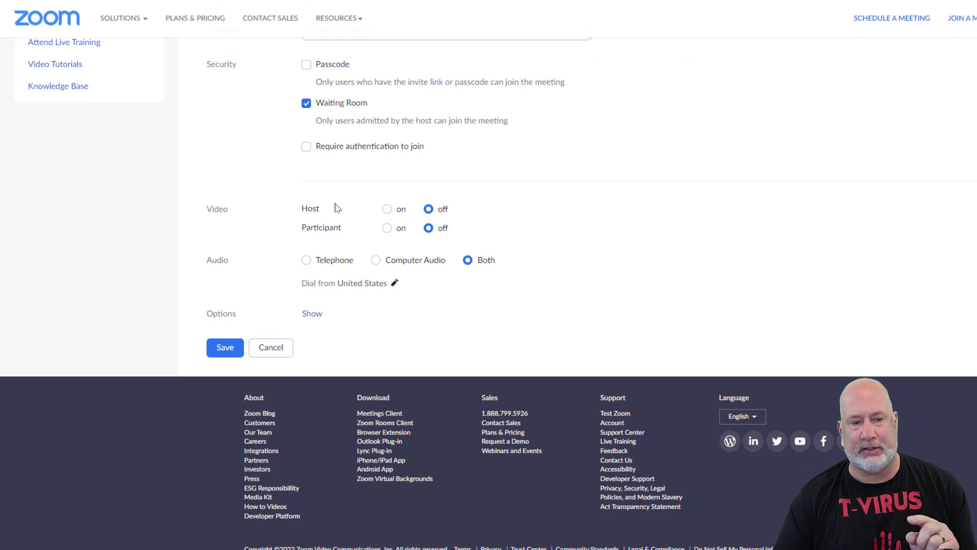
Step: Enable breakout room pre-assignment in the additional meeting options and save the meeting
{"action": "left_click", "coordinate": [312, 314]}
{"action": "scroll", "coordinate": [412, 258], "scroll_direction": "down", "scroll_amount": 4}
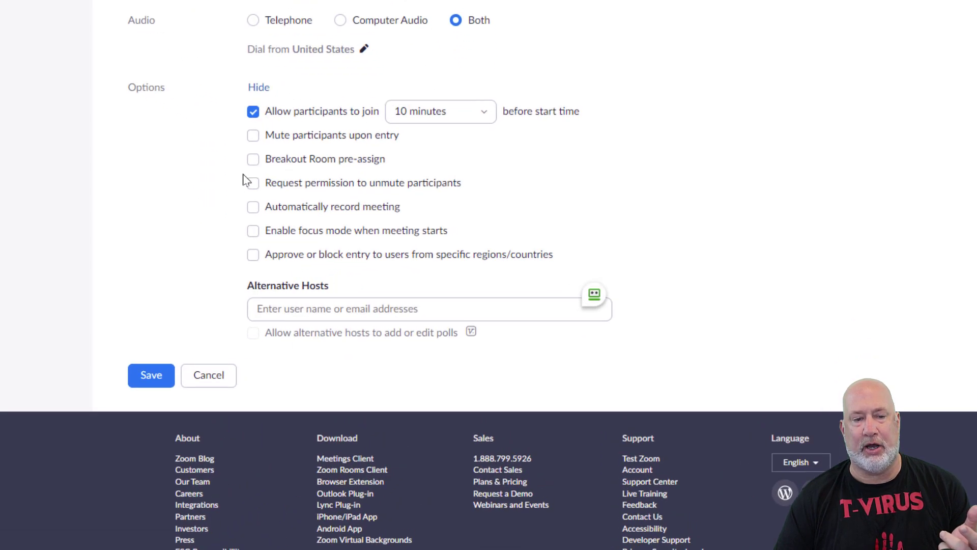
{"action": "left_click", "coordinate": [253, 160]}
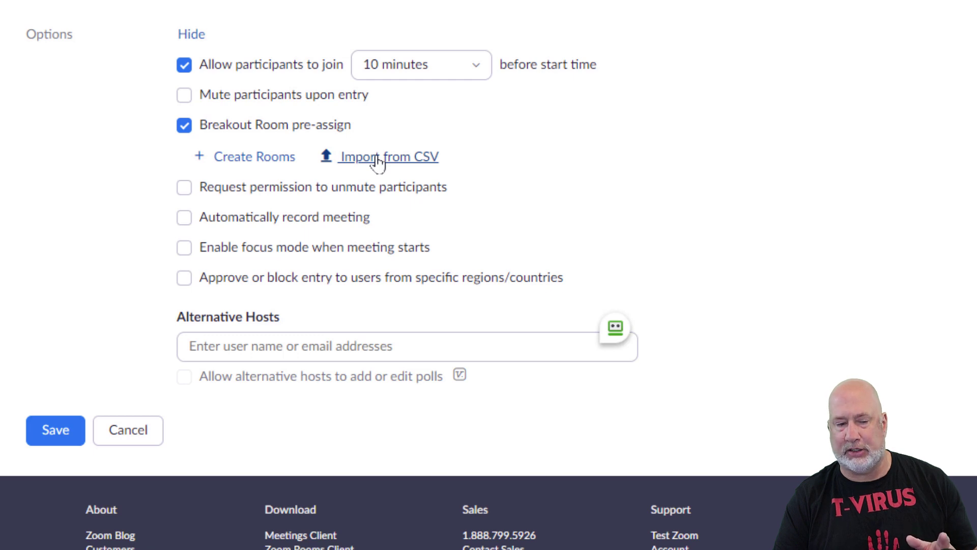
{"action": "left_click", "coordinate": [56, 432]}
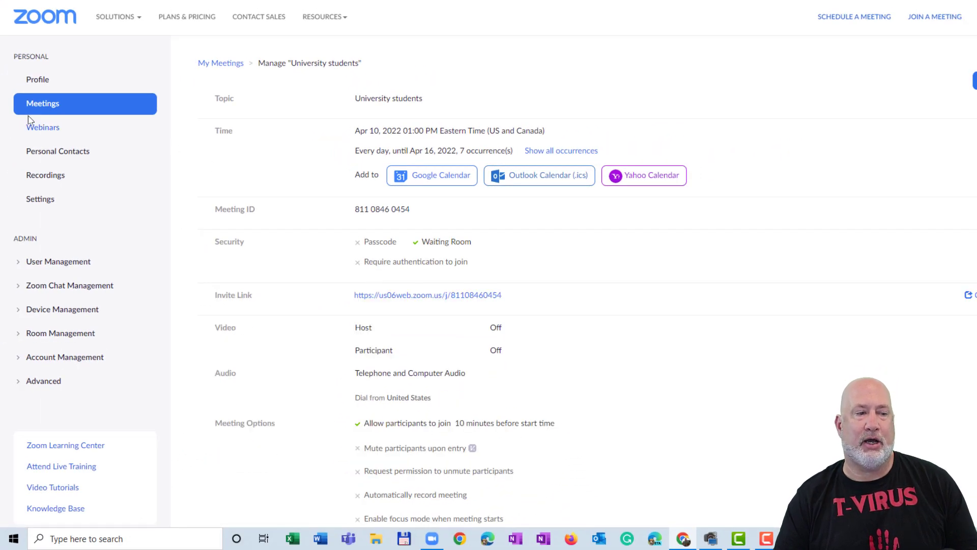
Step: Return to the upcoming meetings list on the web, and show the meetings in the maximized Zoom desktop app
{"action": "left_click", "coordinate": [77, 103]}
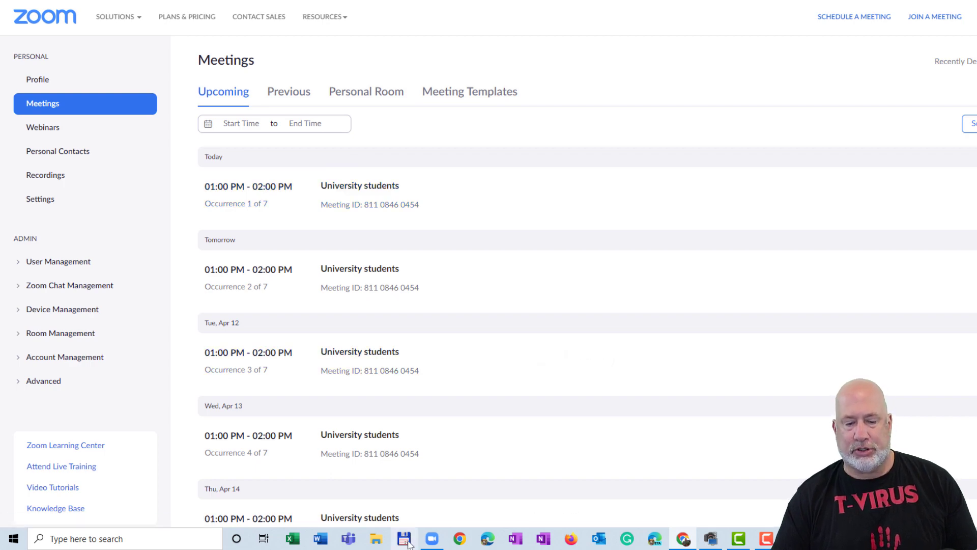
{"action": "left_click", "coordinate": [432, 539]}
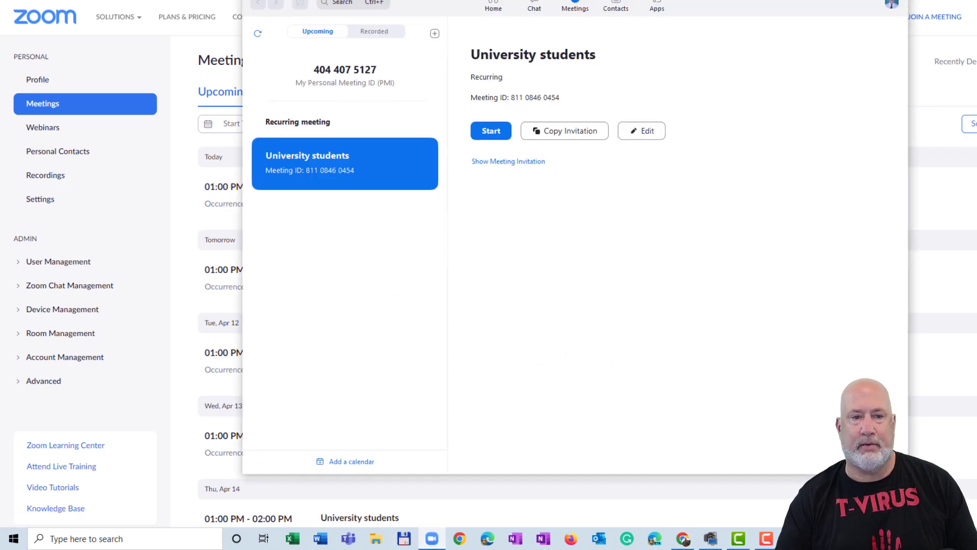
{"action": "double_click", "coordinate": [556, 14]}
{"action": "left_click", "coordinate": [418, 31]}
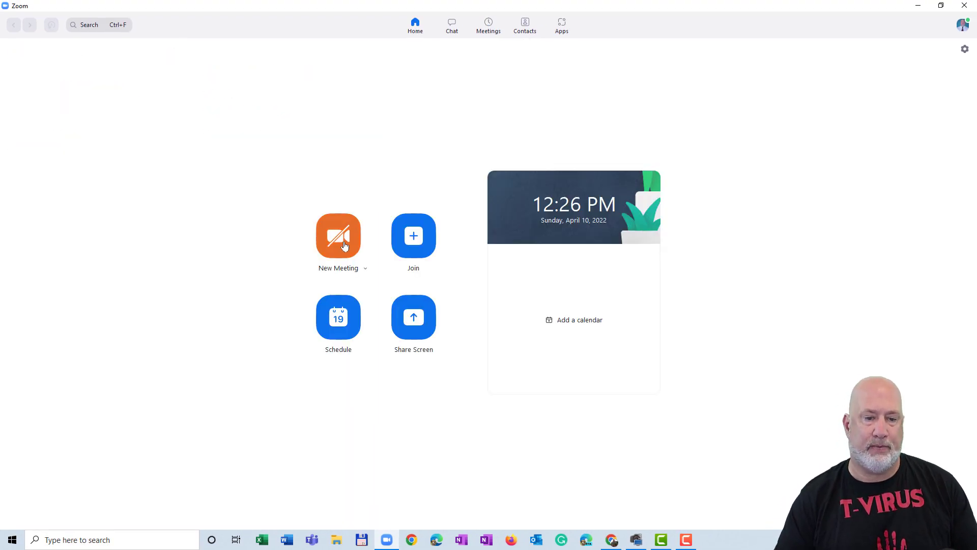
{"action": "left_click", "coordinate": [484, 28]}
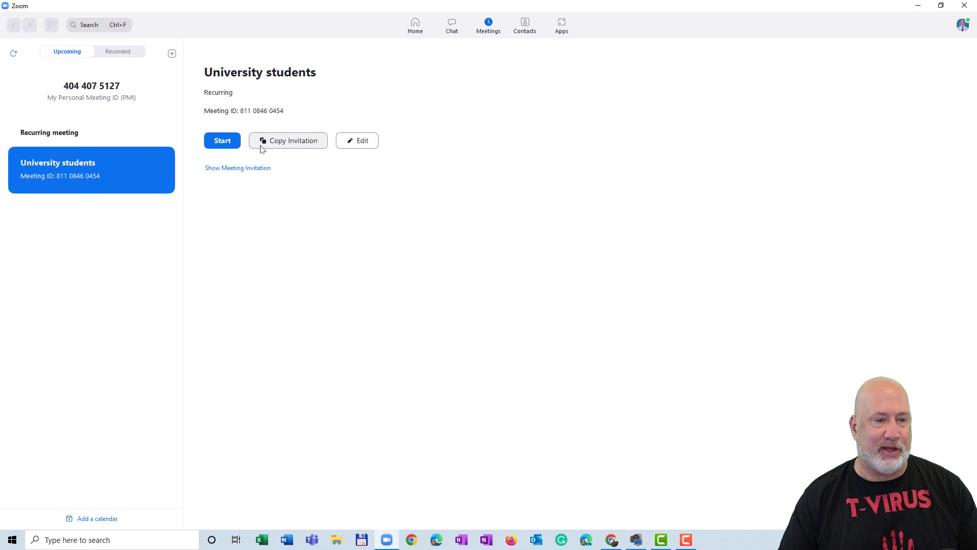
Step: Start the University students meeting in a maximized window without joining audio, and admit the participant from the waiting room
{"action": "left_click", "coordinate": [224, 141]}
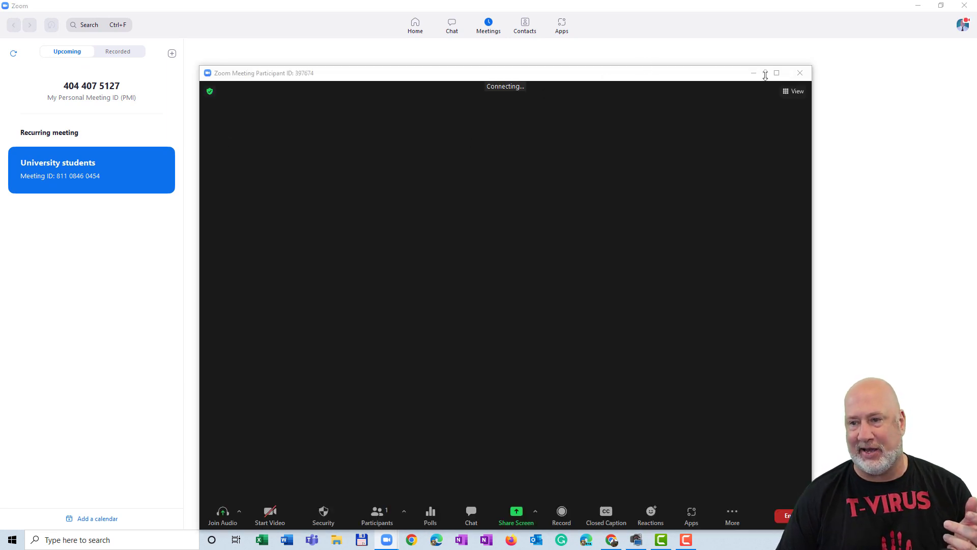
{"action": "left_click", "coordinate": [777, 73]}
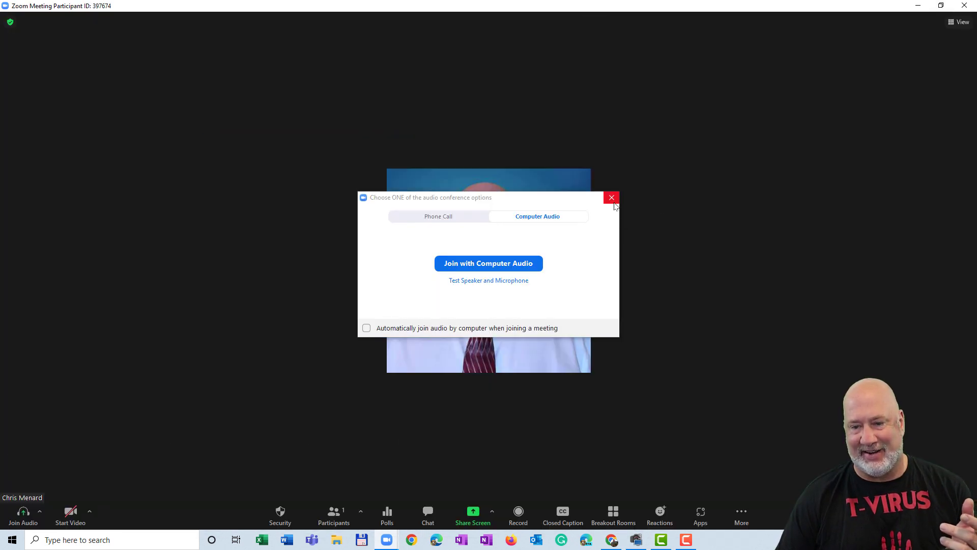
{"action": "left_click", "coordinate": [613, 199]}
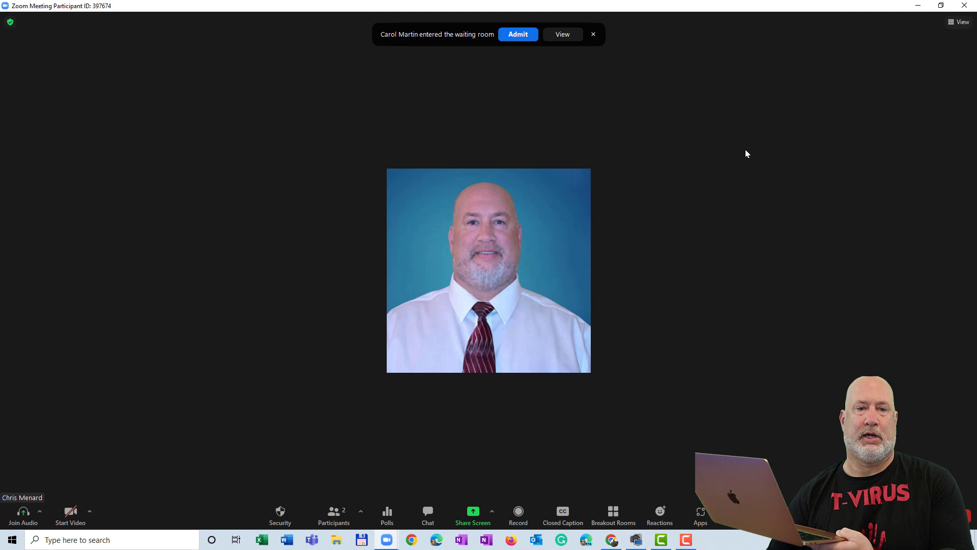
{"action": "left_click", "coordinate": [506, 38]}
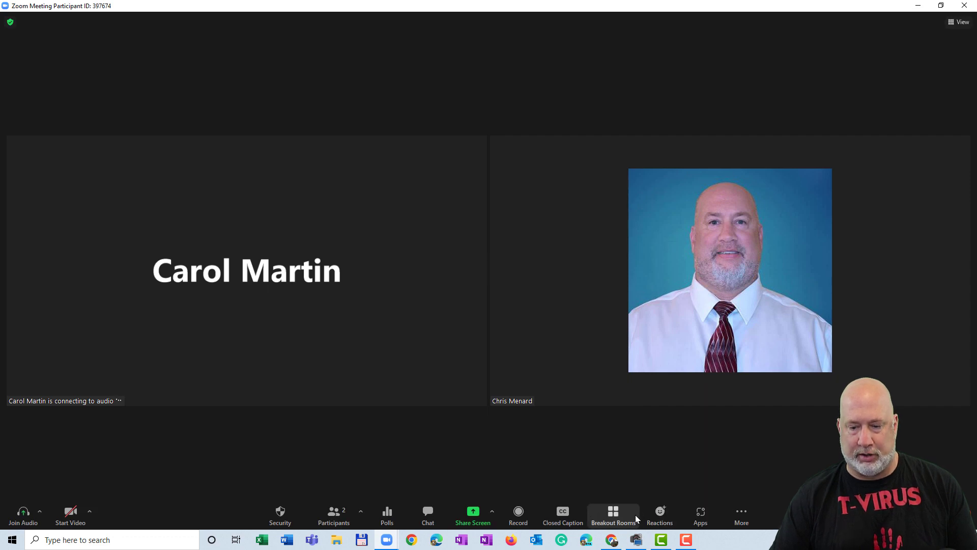
Step: Create 2 breakout rooms with participants assigned automatically
{"action": "left_click", "coordinate": [613, 511]}
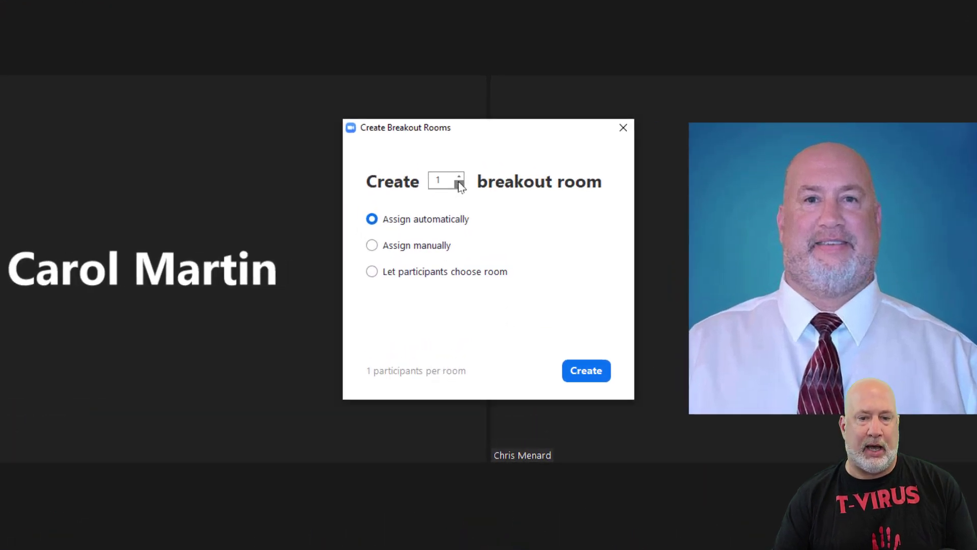
{"action": "left_click", "coordinate": [460, 176]}
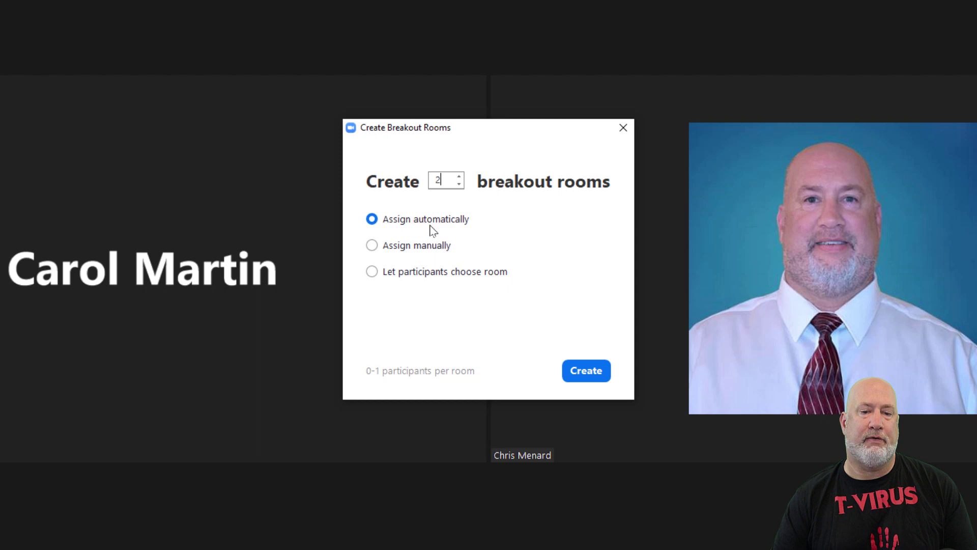
{"action": "left_click", "coordinate": [583, 376]}
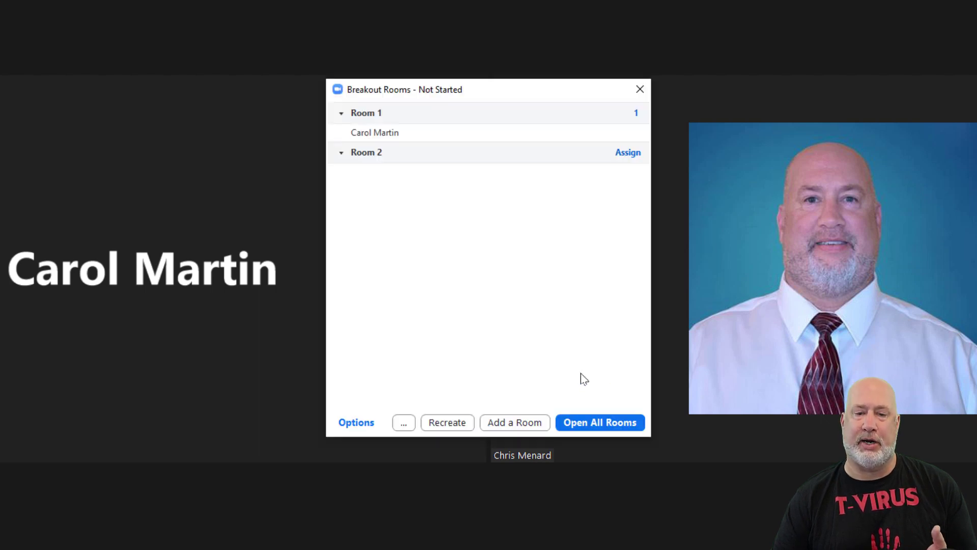
Step: Rename the first breakout room as "Team 1"
{"action": "mouse_move", "coordinate": [433, 142]}
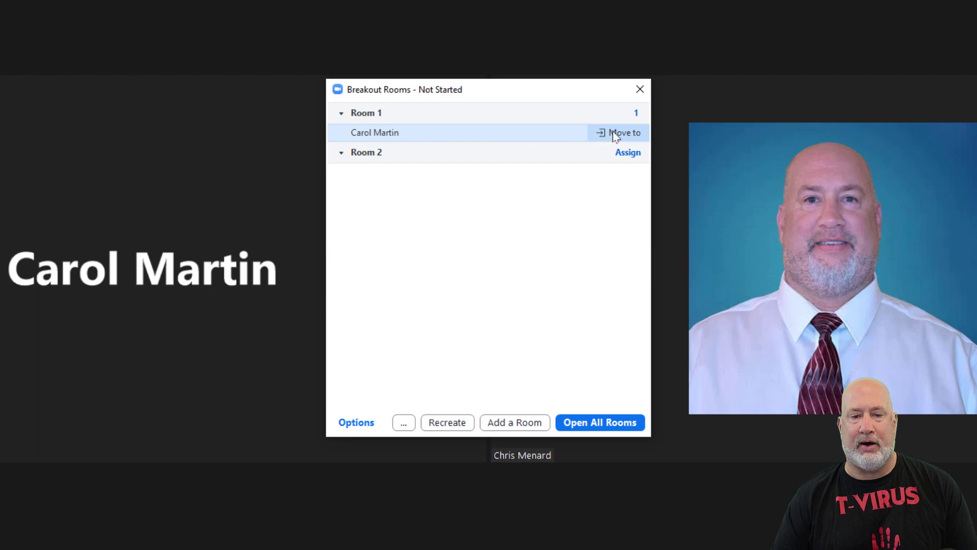
{"action": "mouse_move", "coordinate": [402, 117]}
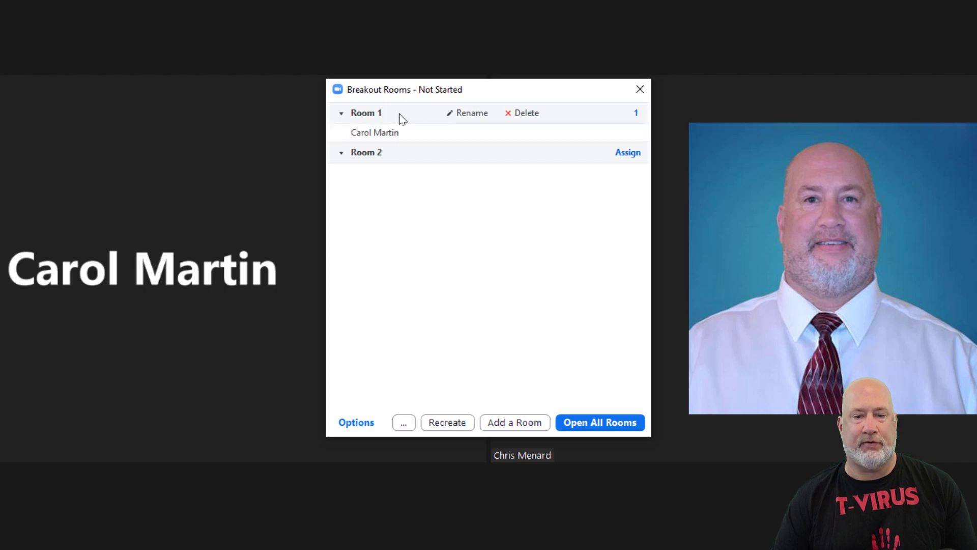
{"action": "left_click", "coordinate": [457, 114]}
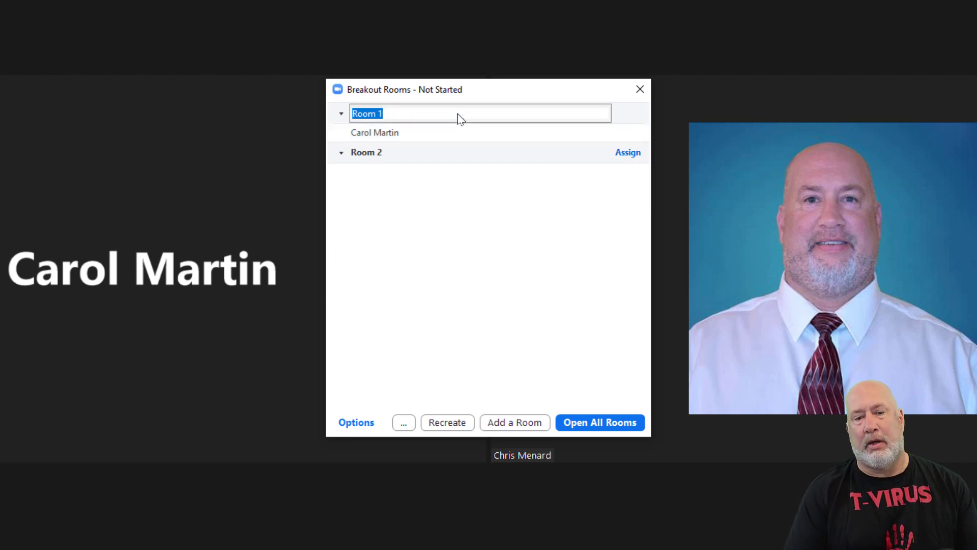
{"action": "type", "text": "Tean"}
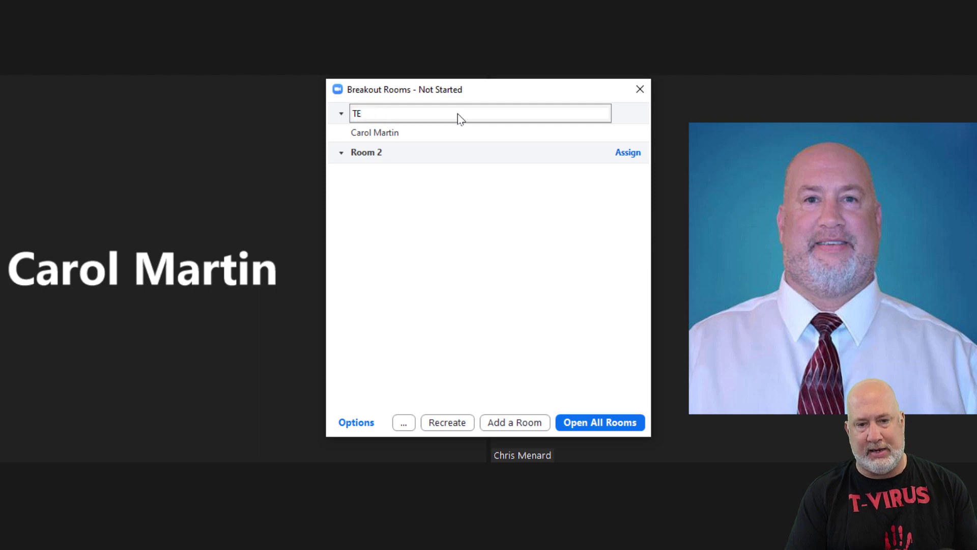
{"action": "key", "text": "BackSpace"}
{"action": "type", "text": "m 1"}
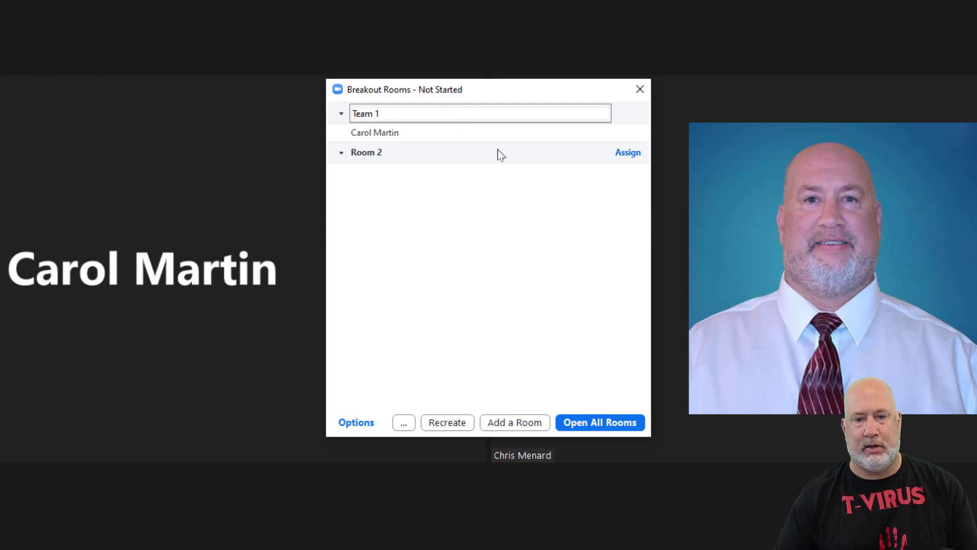
{"action": "left_click", "coordinate": [497, 153]}
Step: Rename the second breakout room as "Team 2"
{"action": "left_click", "coordinate": [476, 155]}
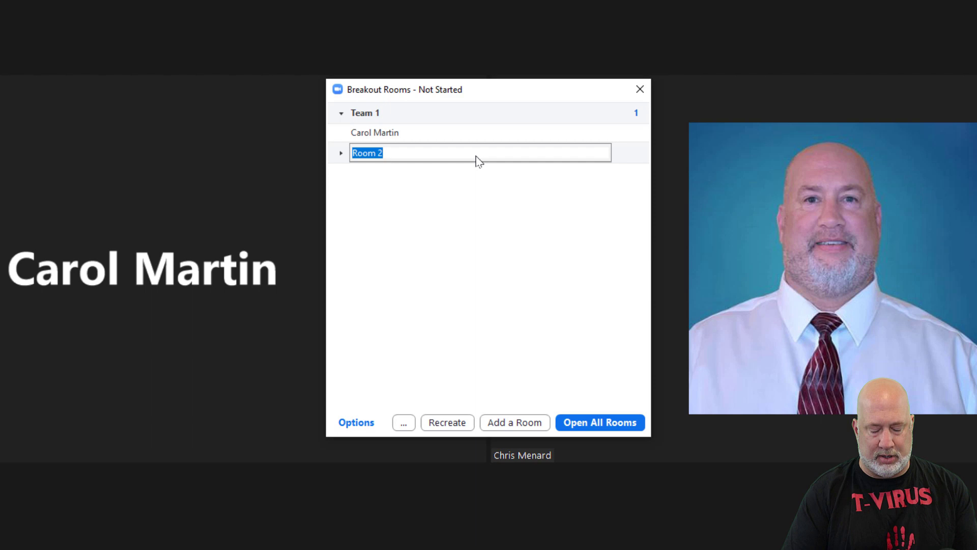
{"action": "type", "text": "Teams "}
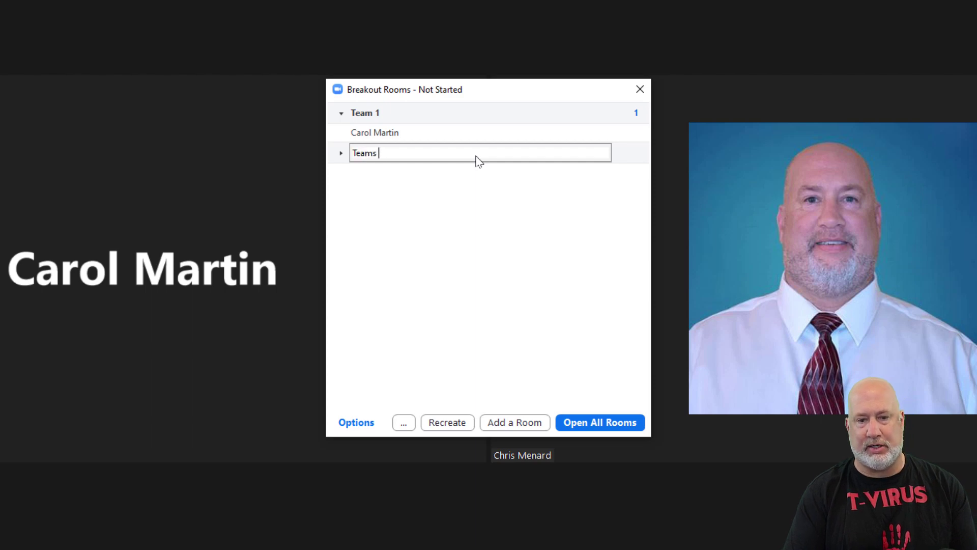
{"action": "type", "text": "2"}
{"action": "key", "text": "Left"}
{"action": "key", "text": "Left"}
{"action": "key", "text": "BackSpace"}
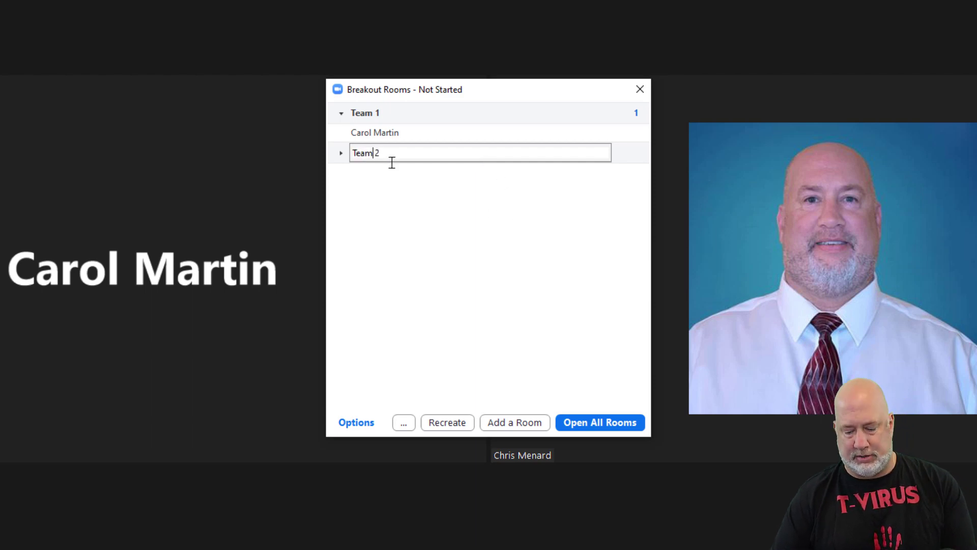
{"action": "key", "text": "Return"}
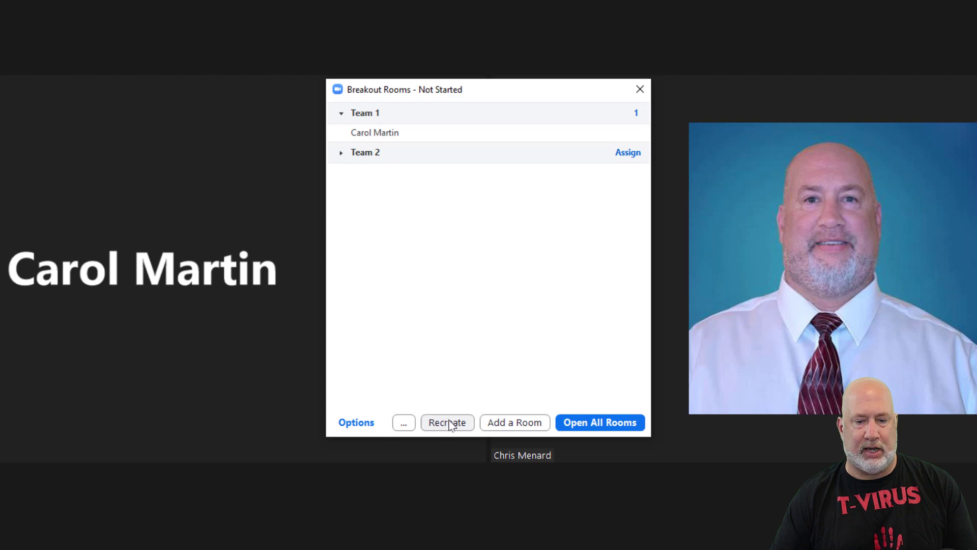
Step: Add a third breakout room and name it "Team 3"
{"action": "left_click", "coordinate": [520, 423]}
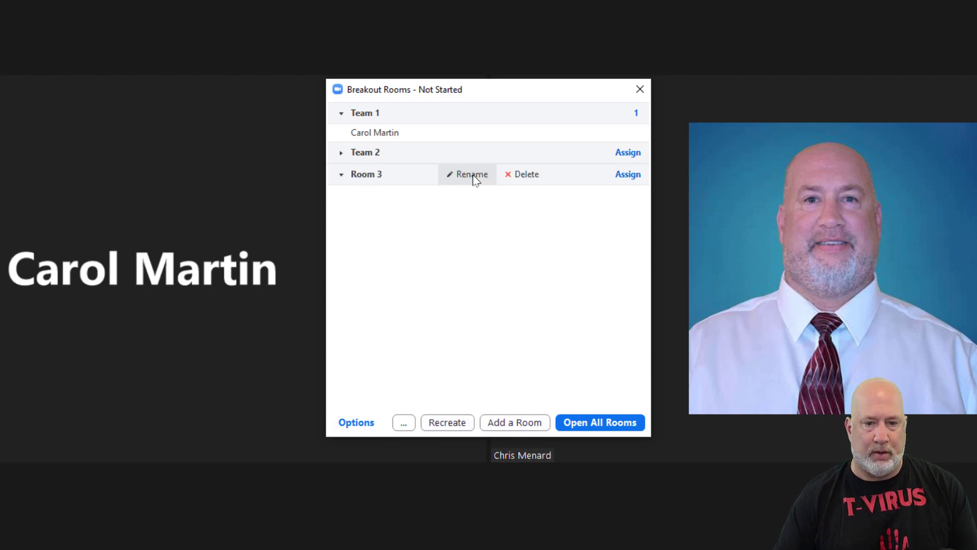
{"action": "left_click", "coordinate": [473, 176]}
{"action": "type", "text": "Teams"}
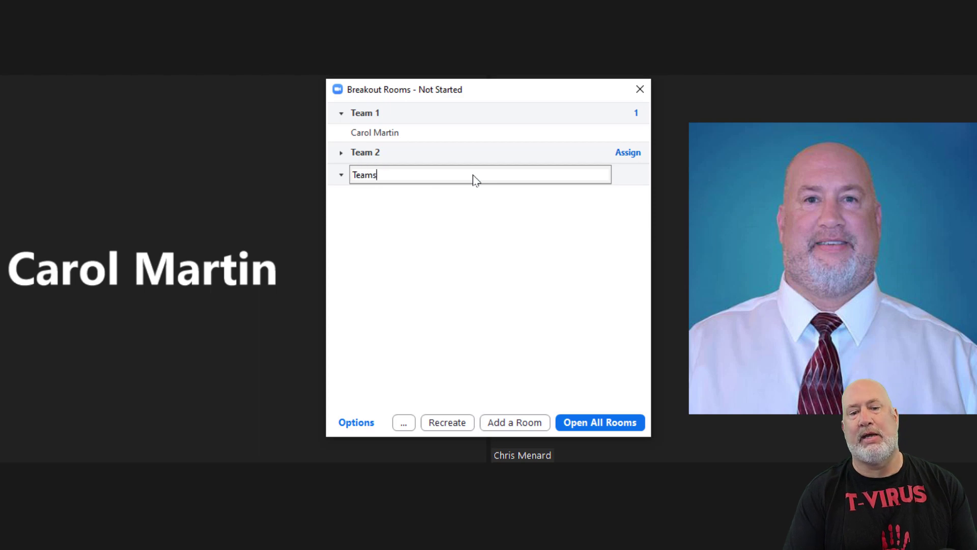
{"action": "key", "text": "BackSpace"}
{"action": "type", "text": "3"}
{"action": "key", "text": "Return"}
Step: Move the participant assigned to Team 1 into the Team 3 breakout room
{"action": "mouse_move", "coordinate": [546, 135]}
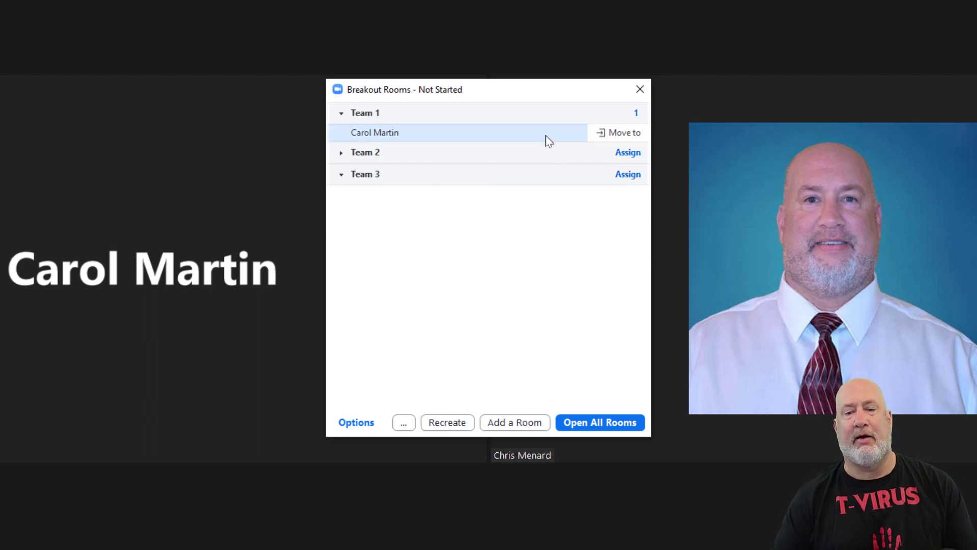
{"action": "left_click", "coordinate": [609, 134]}
{"action": "left_click", "coordinate": [698, 142]}
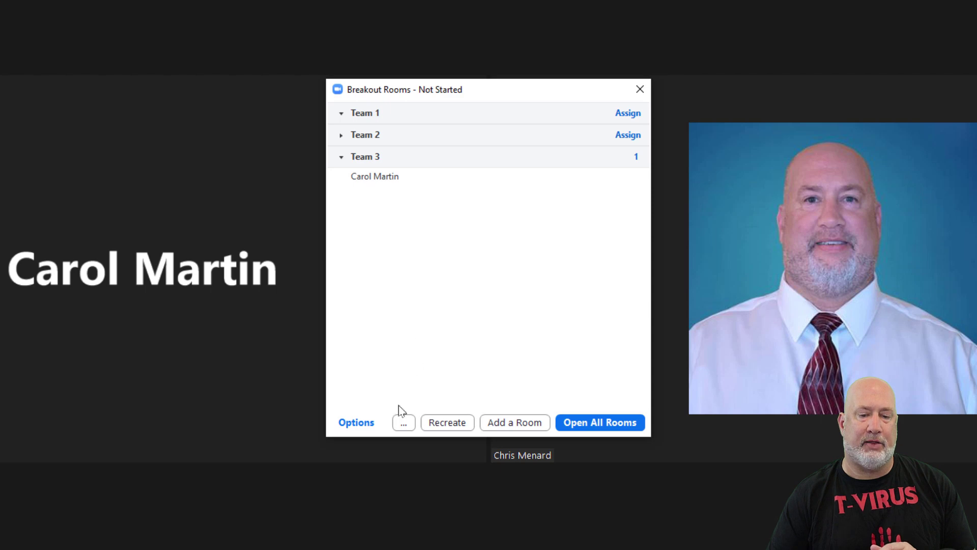
Step: Save the current breakout room configuration under the name "Morning students"
{"action": "left_click", "coordinate": [404, 423]}
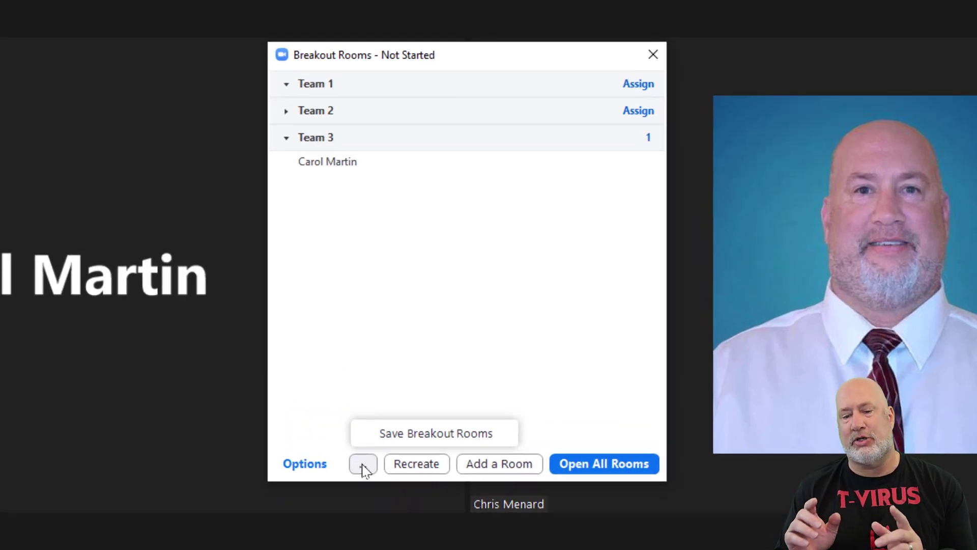
{"action": "left_click", "coordinate": [436, 441]}
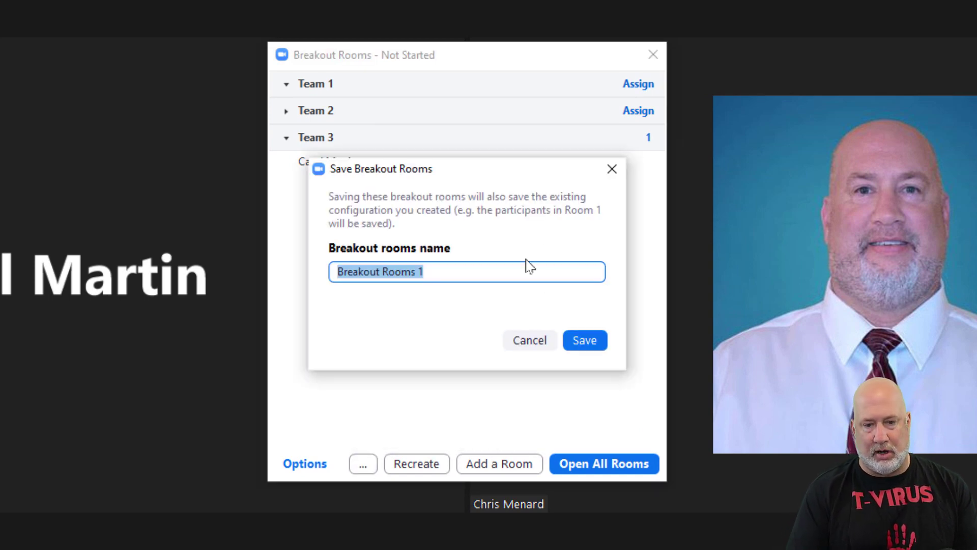
{"action": "type", "text": "S"}
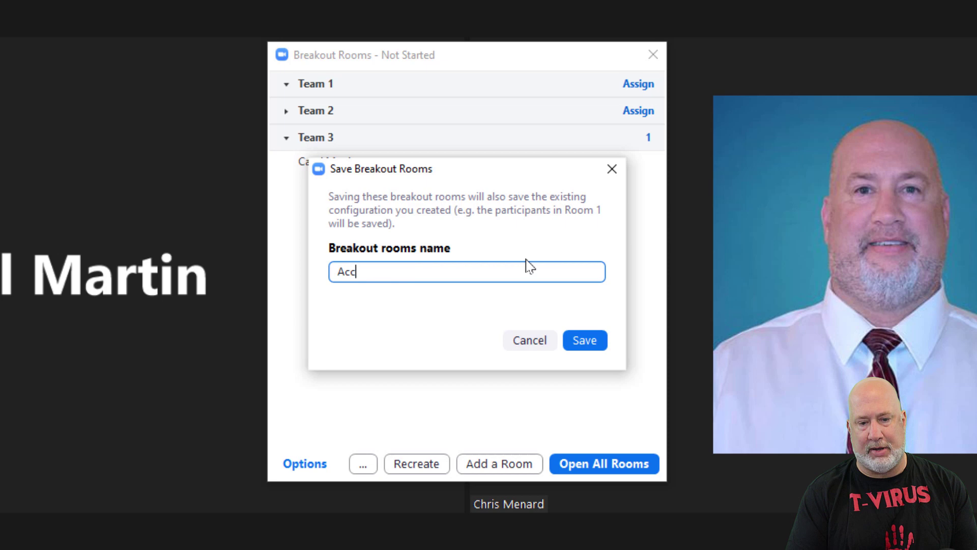
{"action": "key", "text": "BackSpace"}
{"action": "type", "text": "Morning "}
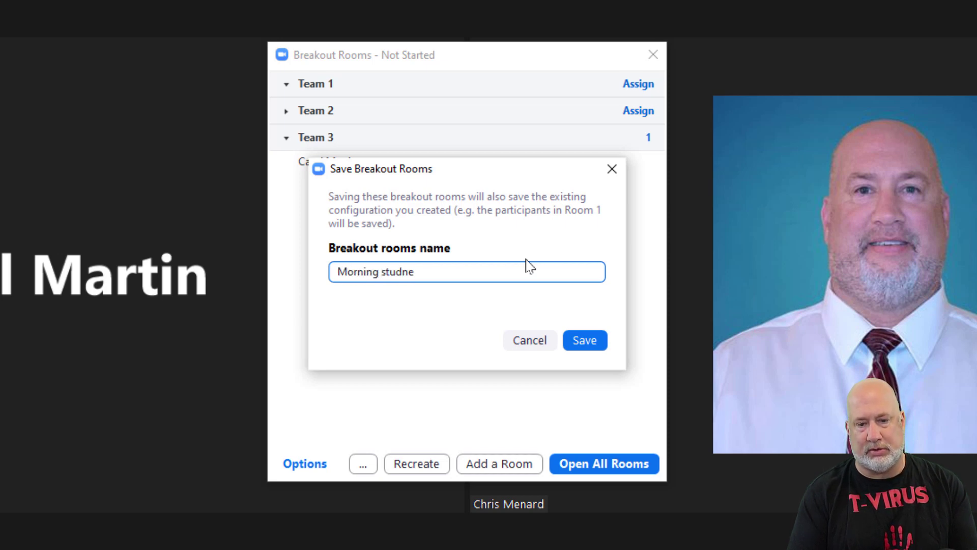
{"action": "type", "text": "students"}
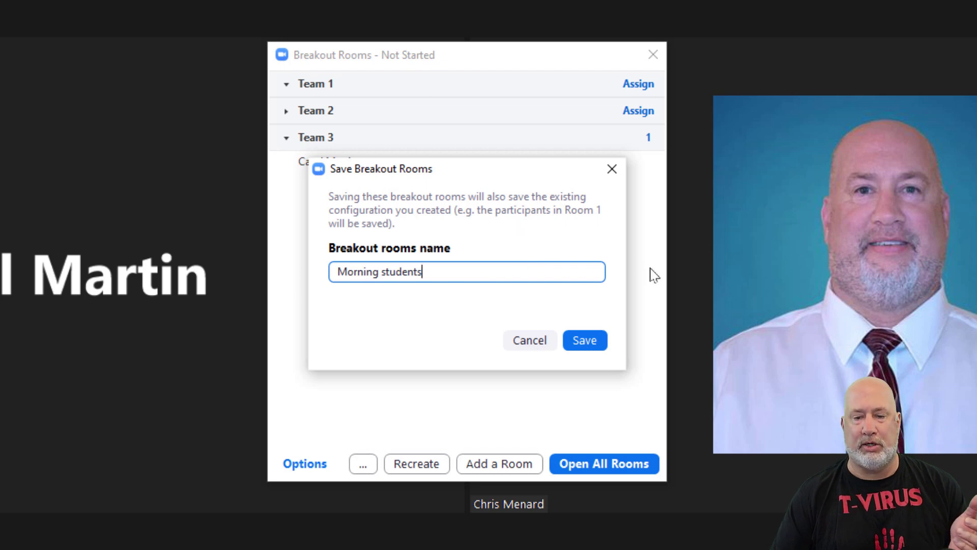
{"action": "left_click", "coordinate": [585, 341]}
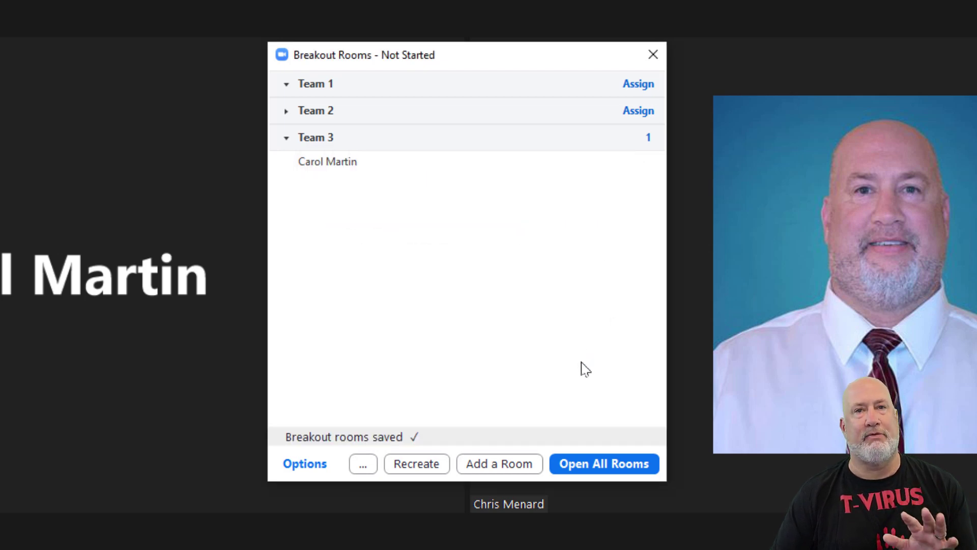
Step: Close the Breakout Rooms window and end the University students meeting
{"action": "left_click", "coordinate": [653, 54]}
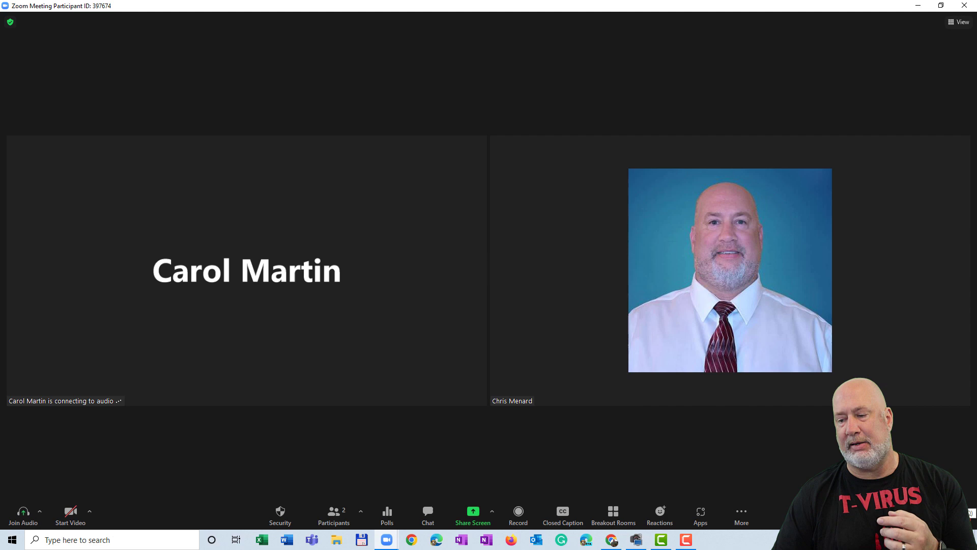
{"action": "left_click", "coordinate": [957, 516]}
{"action": "left_click", "coordinate": [938, 463]}
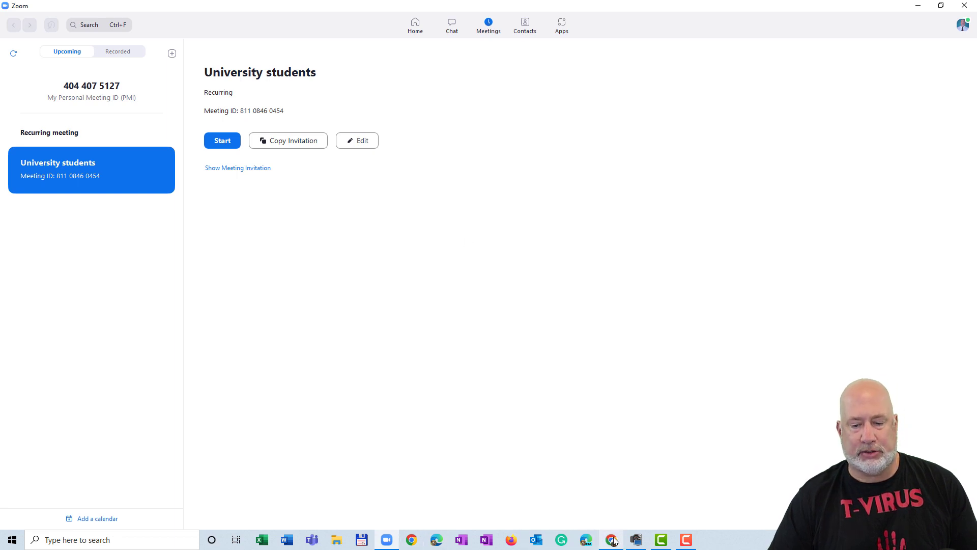
Step: Switch to the Zoom web portal in Chrome and begin scheduling a new meeting with the topic "Accounting Students"
{"action": "mouse_move", "coordinate": [614, 543]}
{"action": "left_click", "coordinate": [611, 484]}
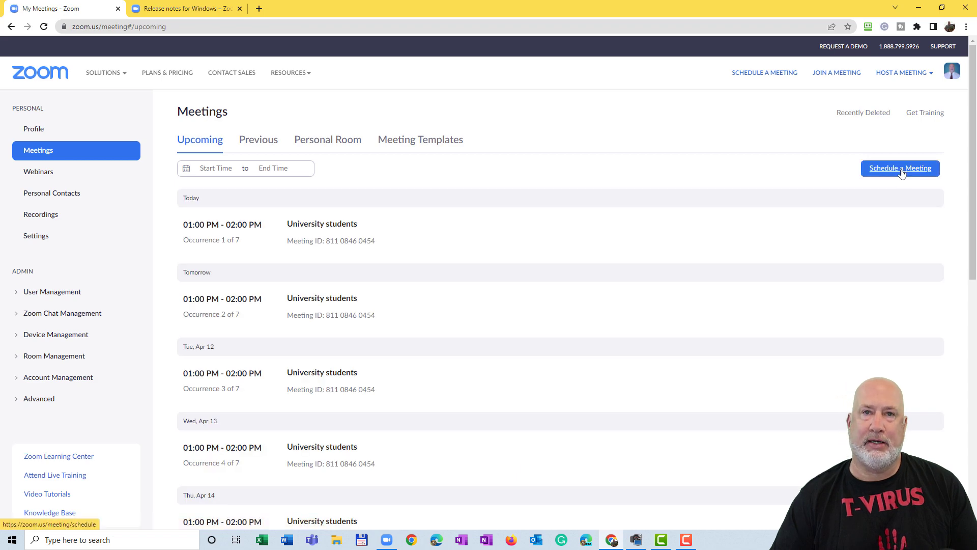
{"action": "left_click", "coordinate": [901, 168]}
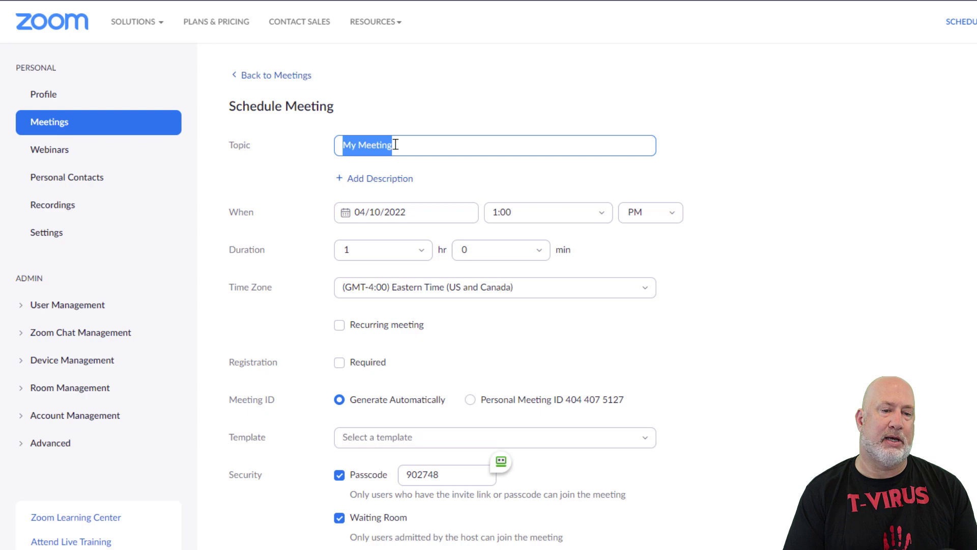
{"action": "type", "text": "Accounting Students"}
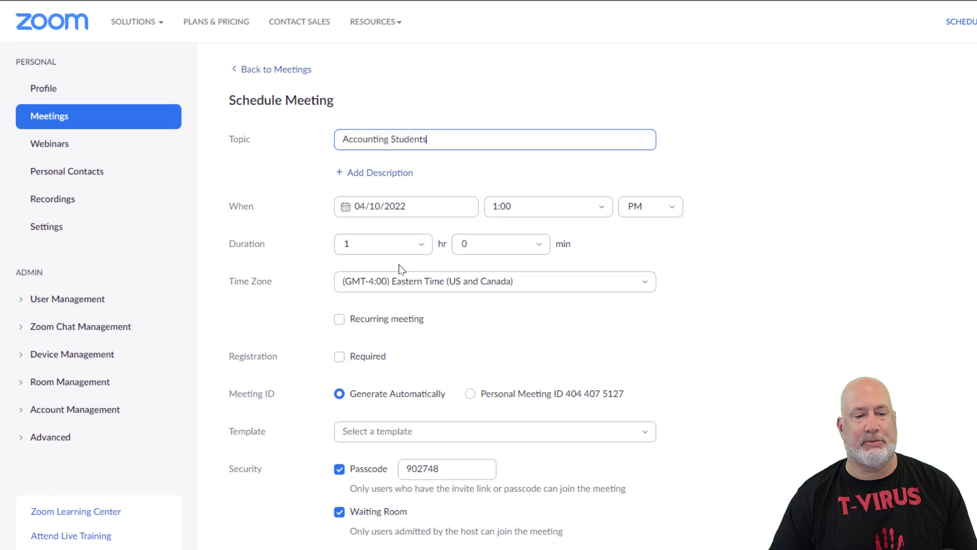
Step: Make the Accounting Students meeting recurring and turn off its authentication and passcode requirements
{"action": "scroll", "coordinate": [382, 267], "scroll_direction": "down", "scroll_amount": 4}
{"action": "left_click", "coordinate": [340, 129]}
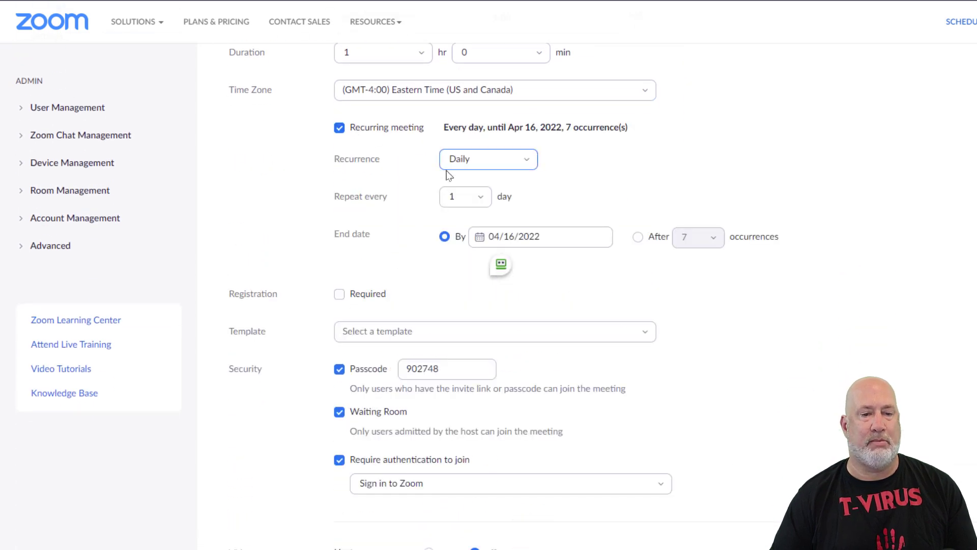
{"action": "scroll", "coordinate": [443, 187], "scroll_direction": "down", "scroll_amount": 6}
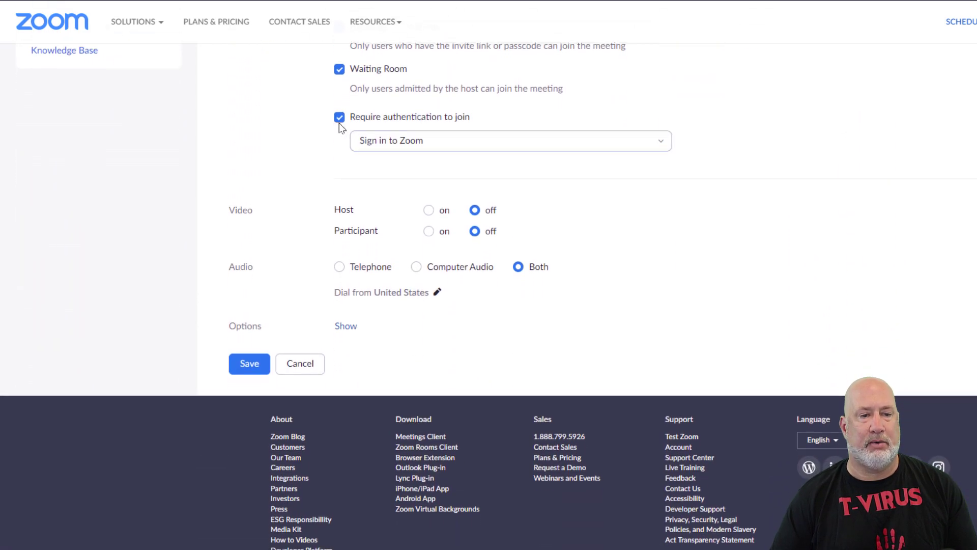
{"action": "left_click", "coordinate": [340, 118]}
{"action": "scroll", "coordinate": [371, 135], "scroll_direction": "up", "scroll_amount": 7}
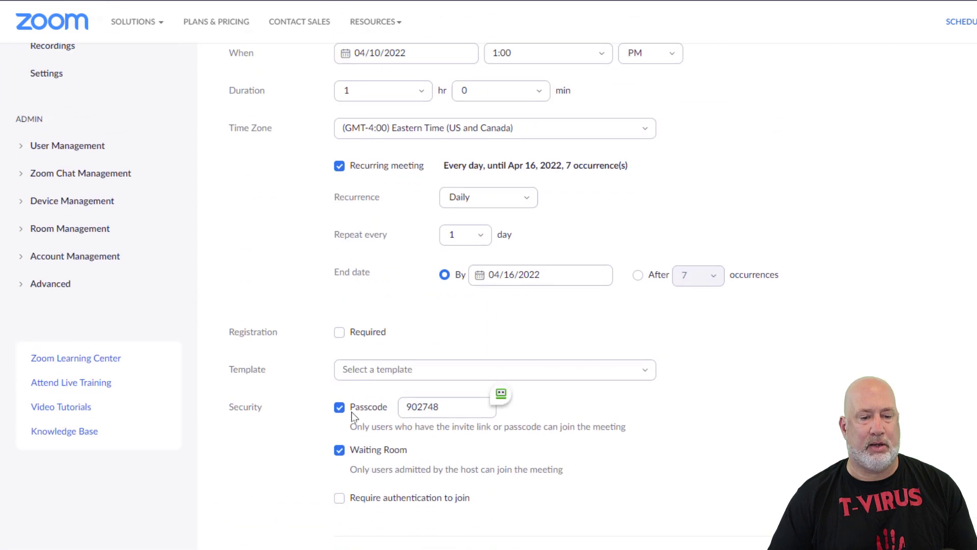
{"action": "left_click", "coordinate": [352, 407]}
{"action": "scroll", "coordinate": [443, 397], "scroll_direction": "down", "scroll_amount": 8}
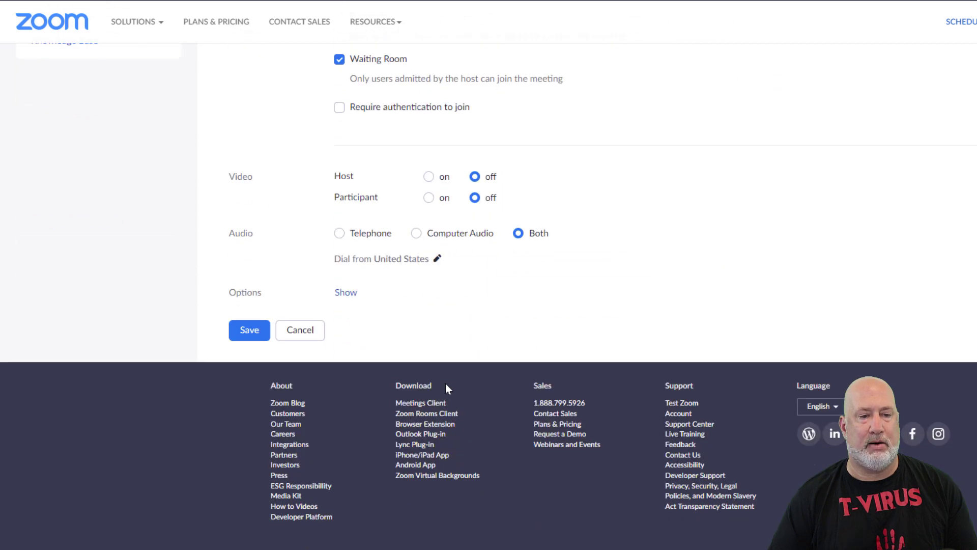
Step: Enable breakout room pre-assignment using the saved "Morning students" rooms, and save the meeting
{"action": "left_click", "coordinate": [346, 293]}
{"action": "scroll", "coordinate": [527, 302], "scroll_direction": "down", "scroll_amount": 4}
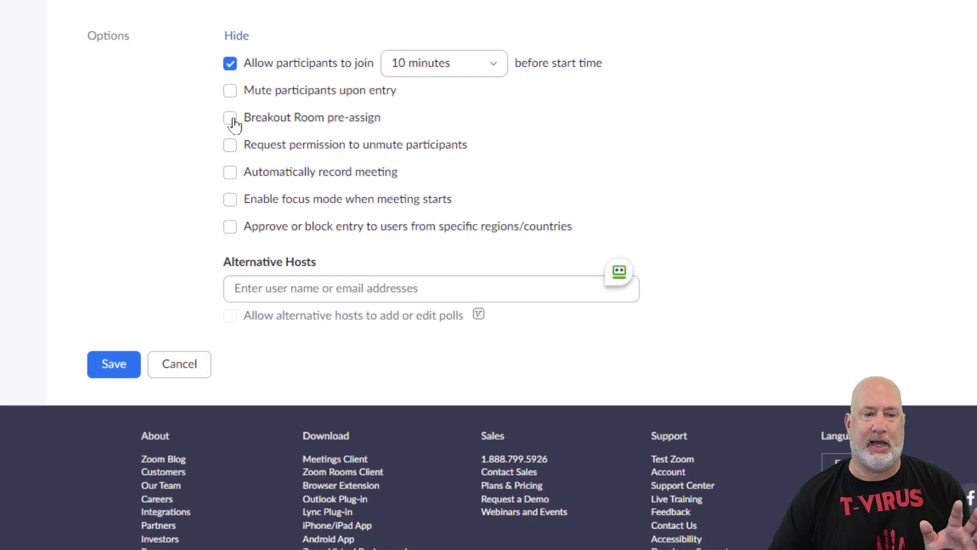
{"action": "left_click", "coordinate": [230, 118]}
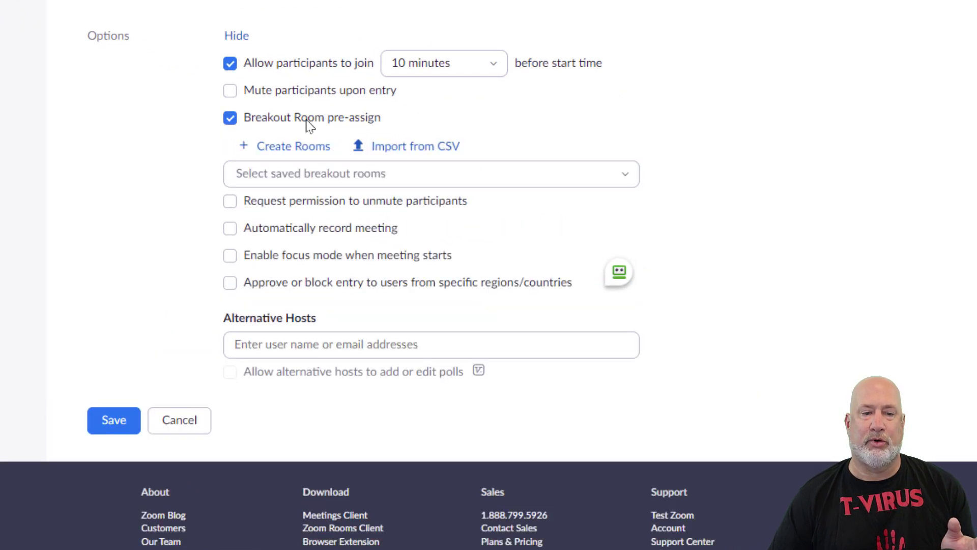
{"action": "left_click", "coordinate": [626, 176]}
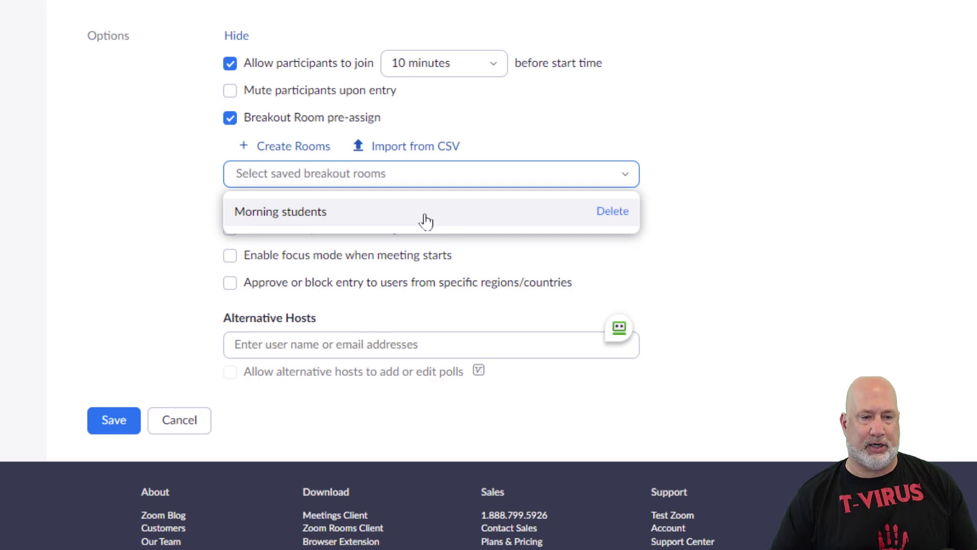
{"action": "left_click", "coordinate": [308, 218]}
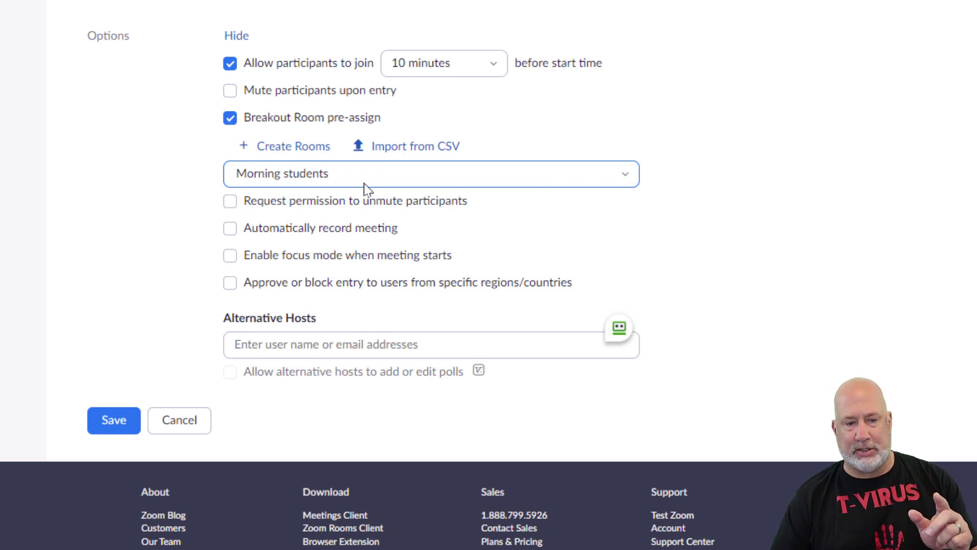
{"action": "left_click", "coordinate": [127, 429]}
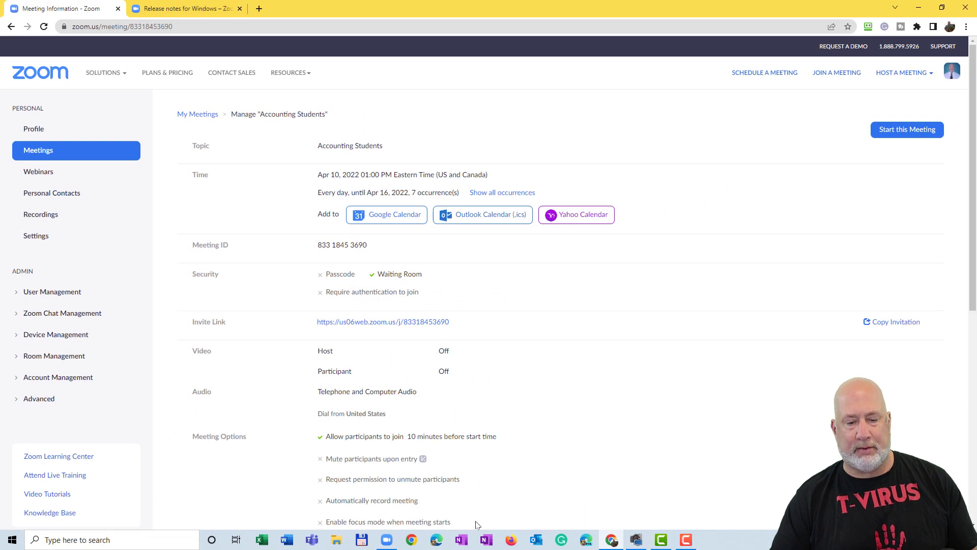
Step: Switch to the Zoom desktop app, start the Accounting Students meeting maximized without joining audio, and admit the waiting participant
{"action": "left_click", "coordinate": [387, 539]}
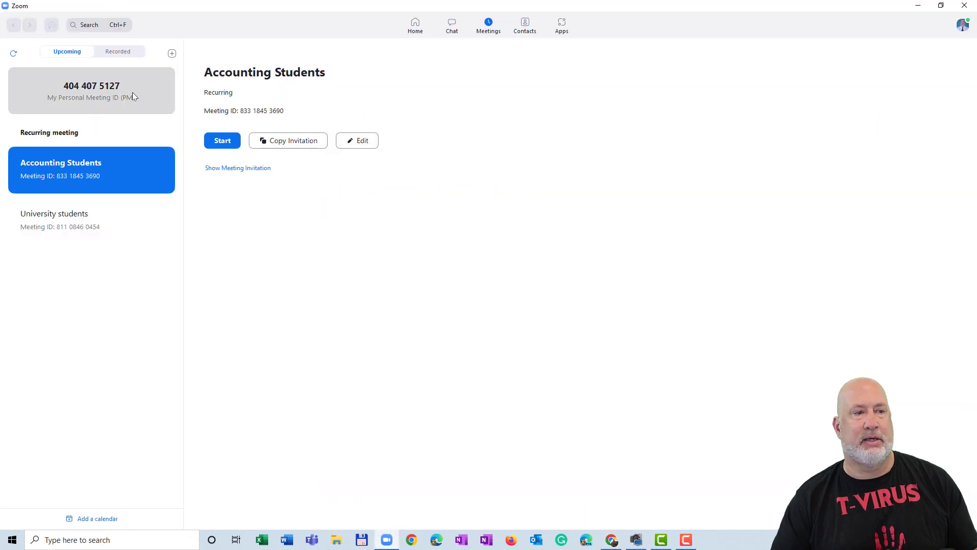
{"action": "left_click", "coordinate": [415, 26]}
{"action": "left_click", "coordinate": [484, 28]}
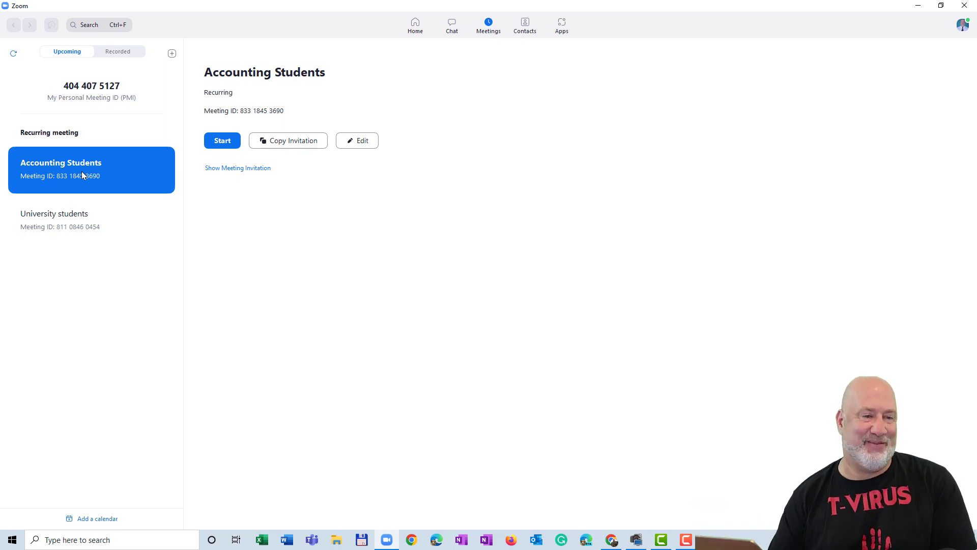
{"action": "left_click", "coordinate": [225, 142]}
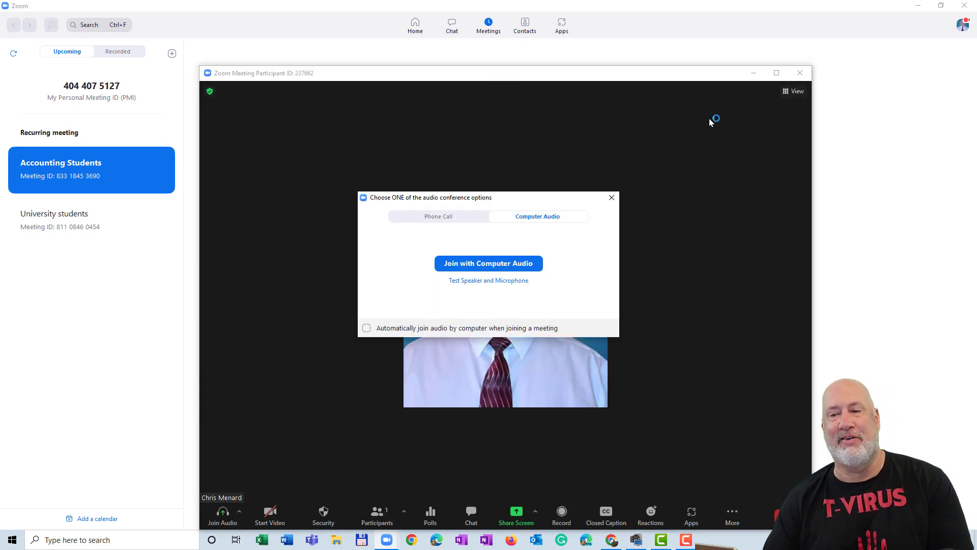
{"action": "left_click", "coordinate": [612, 198]}
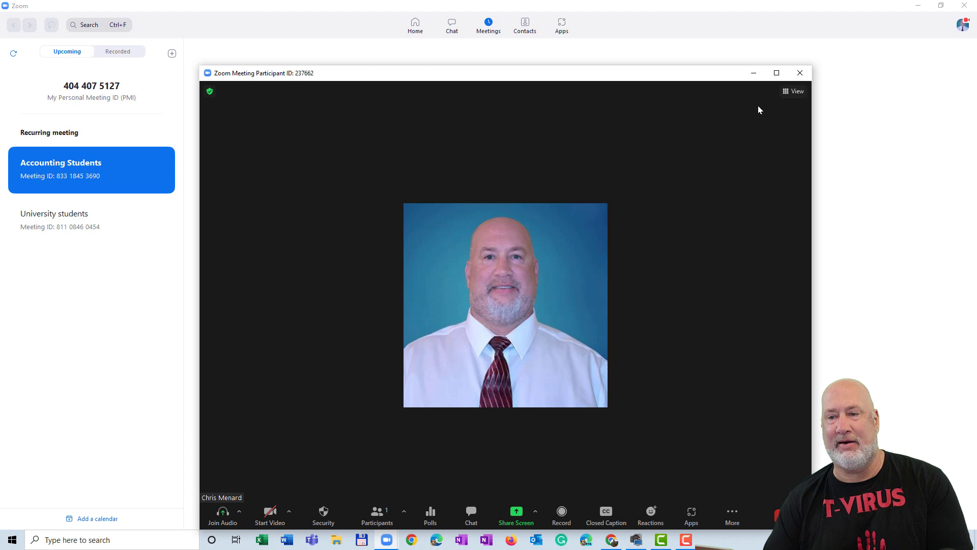
{"action": "left_click", "coordinate": [776, 72]}
{"action": "left_click", "coordinate": [518, 34]}
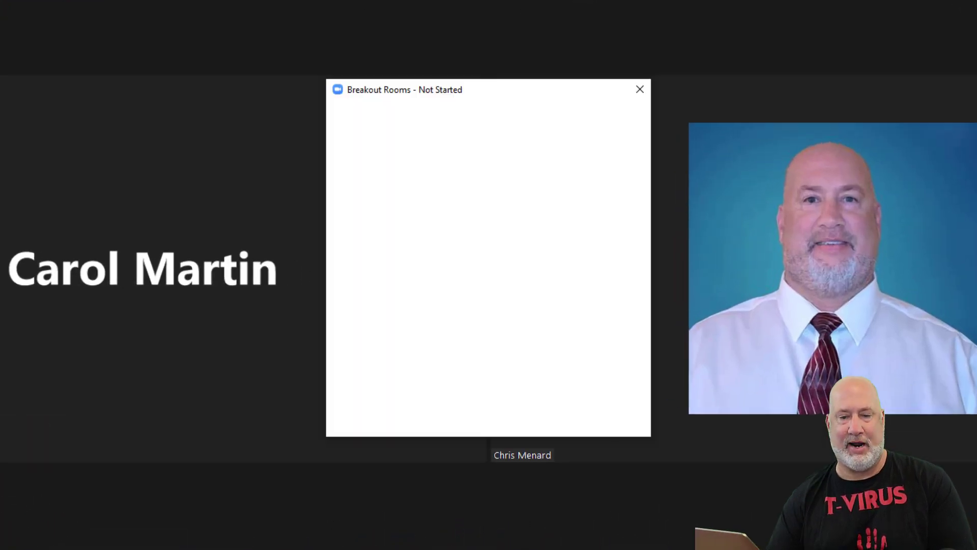
Step: Check the pre-assigned breakout rooms and the available options for recreating them, without applying any
{"action": "mouse_move", "coordinate": [422, 175]}
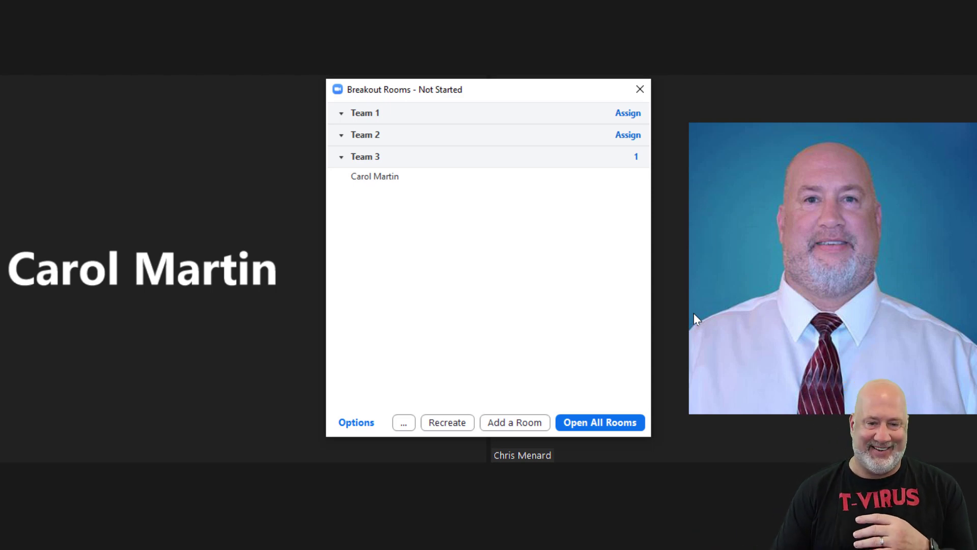
{"action": "left_click", "coordinate": [448, 426]}
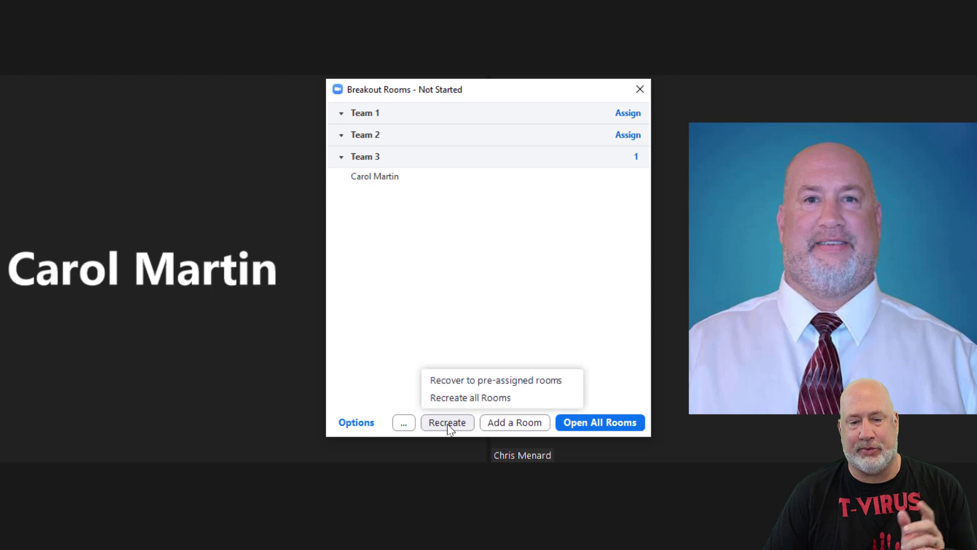
{"action": "left_click", "coordinate": [475, 328]}
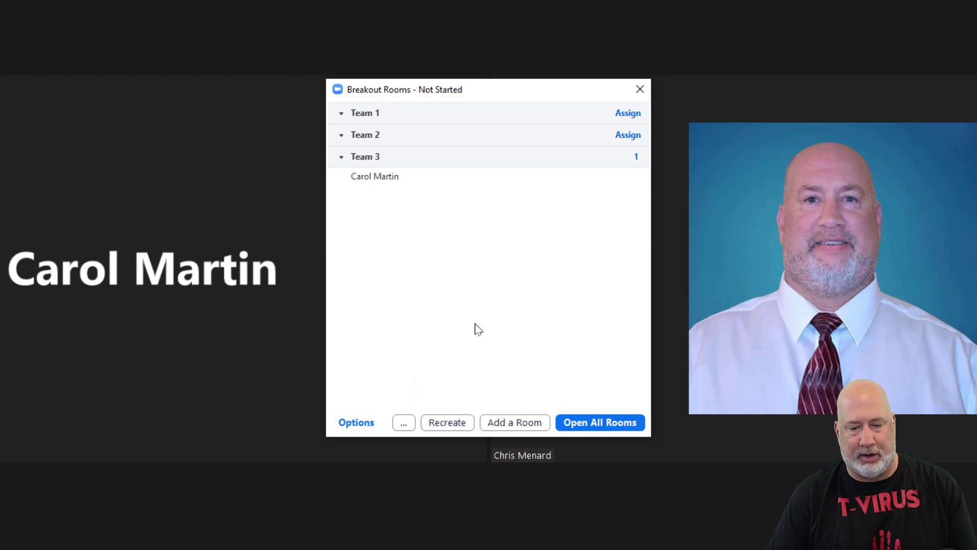
Step: Add a breakout room named "Team 4" and move the participant in Team 3 into it
{"action": "left_click", "coordinate": [497, 422]}
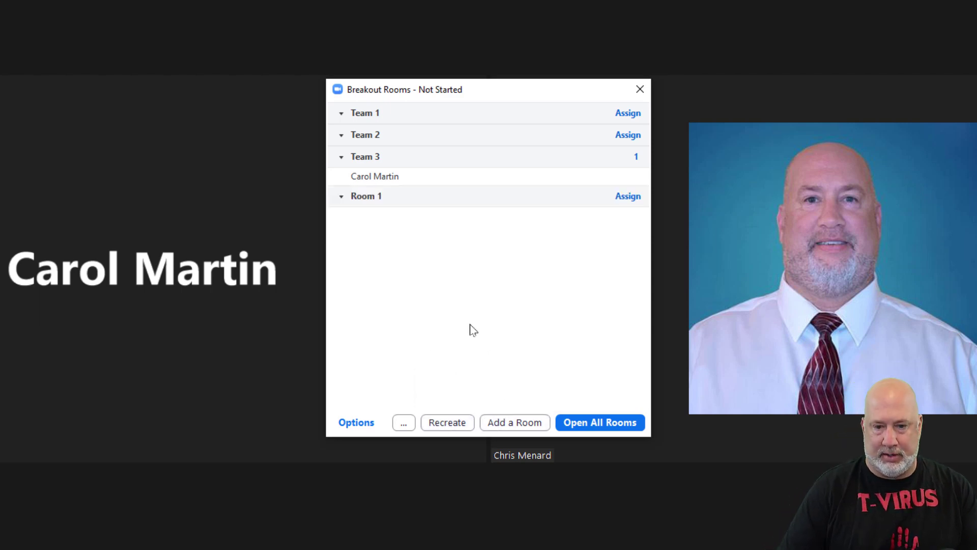
{"action": "double_click", "coordinate": [474, 200]}
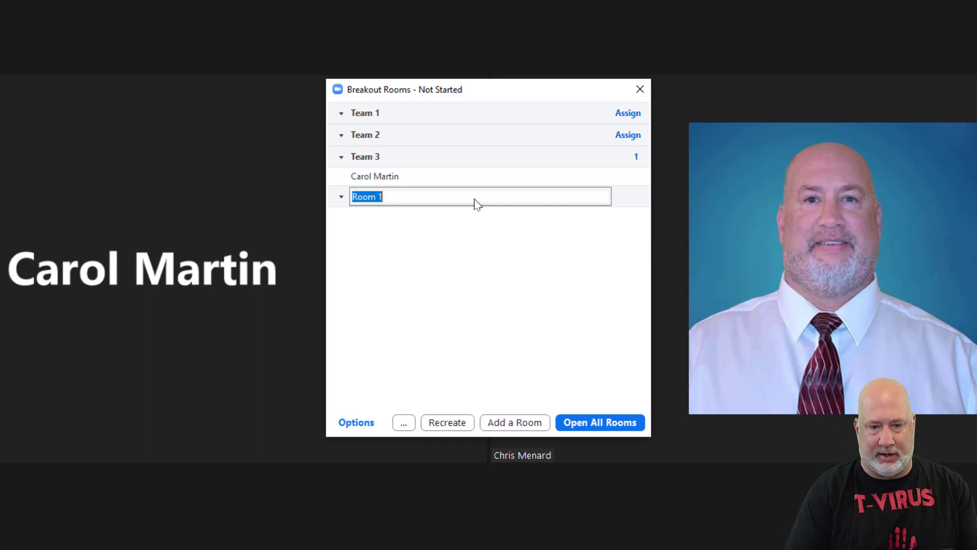
{"action": "type", "text": "Team "}
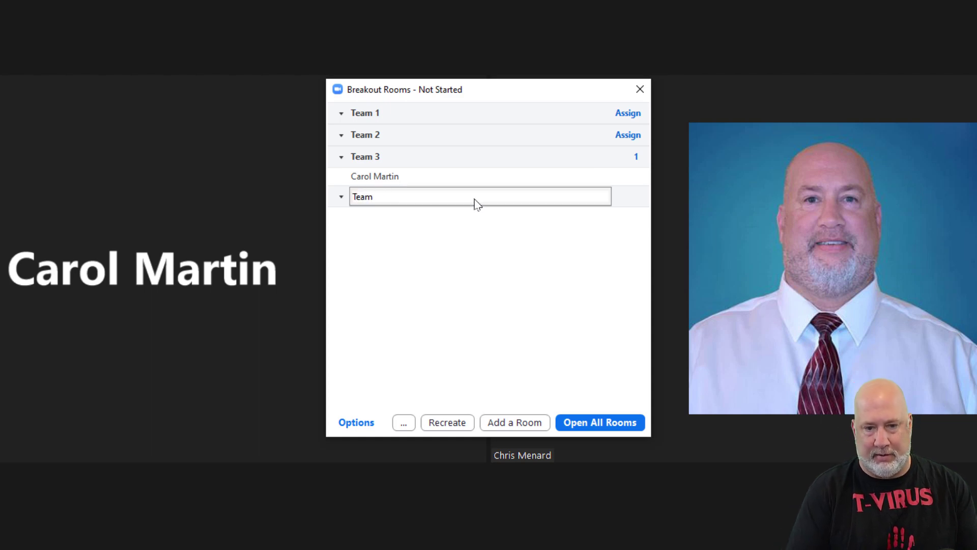
{"action": "type", "text": "4"}
{"action": "key", "text": "Return"}
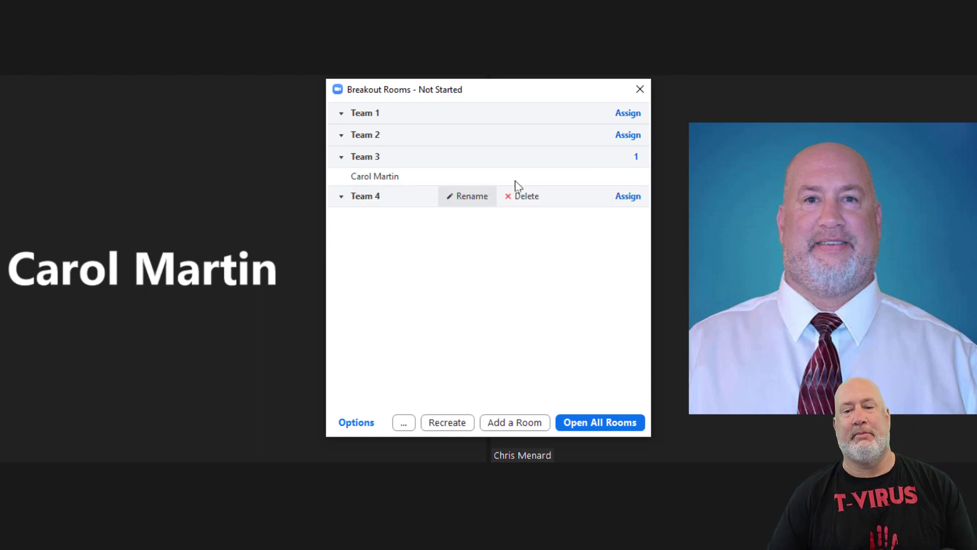
{"action": "left_click", "coordinate": [617, 177]}
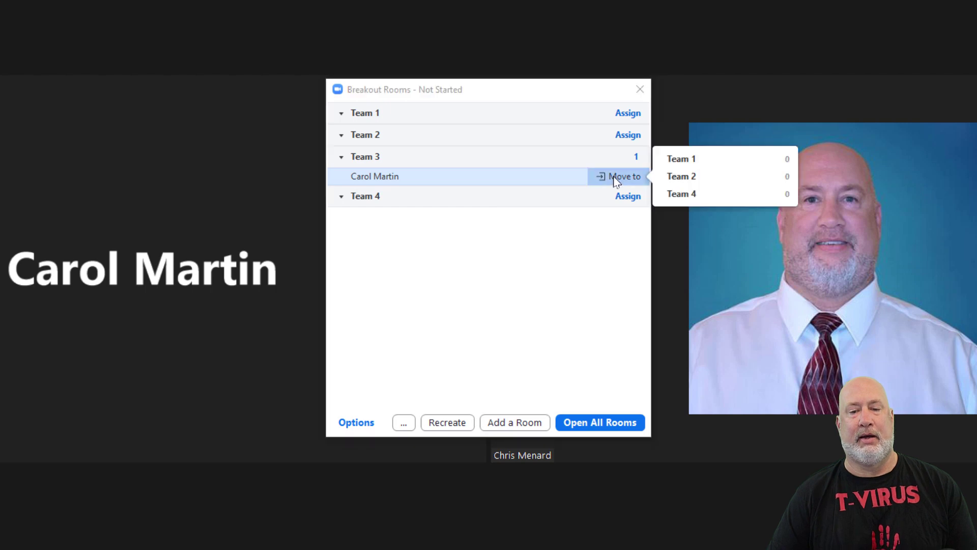
{"action": "left_click", "coordinate": [684, 194]}
Step: Save the current breakout room setup under the name "Another configuration" and close the breakout rooms window
{"action": "left_click", "coordinate": [404, 422]}
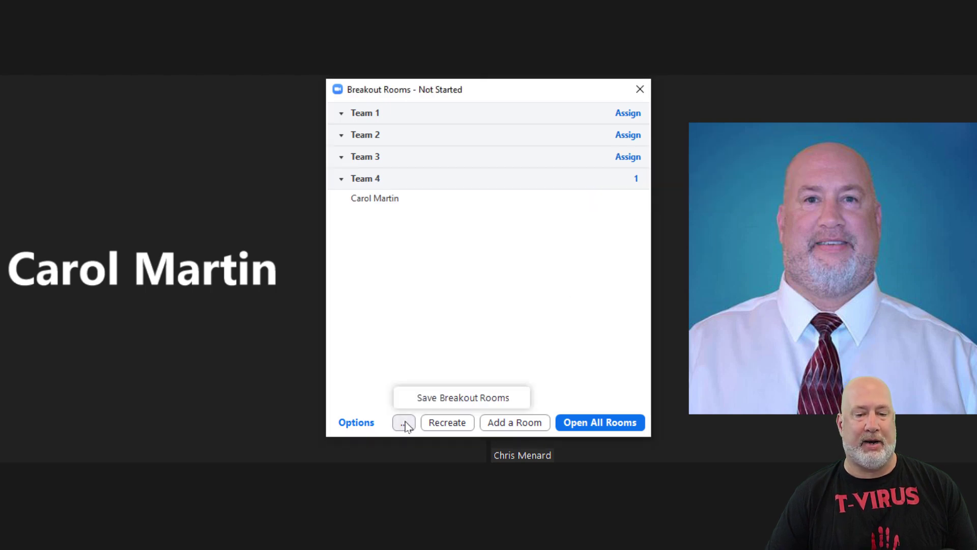
{"action": "left_click", "coordinate": [446, 404]}
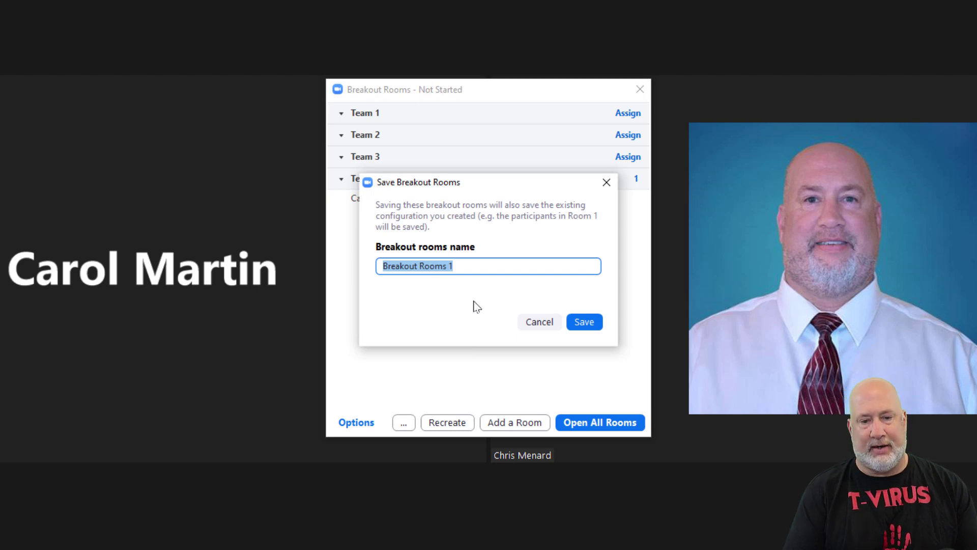
{"action": "type", "text": "Another conf"}
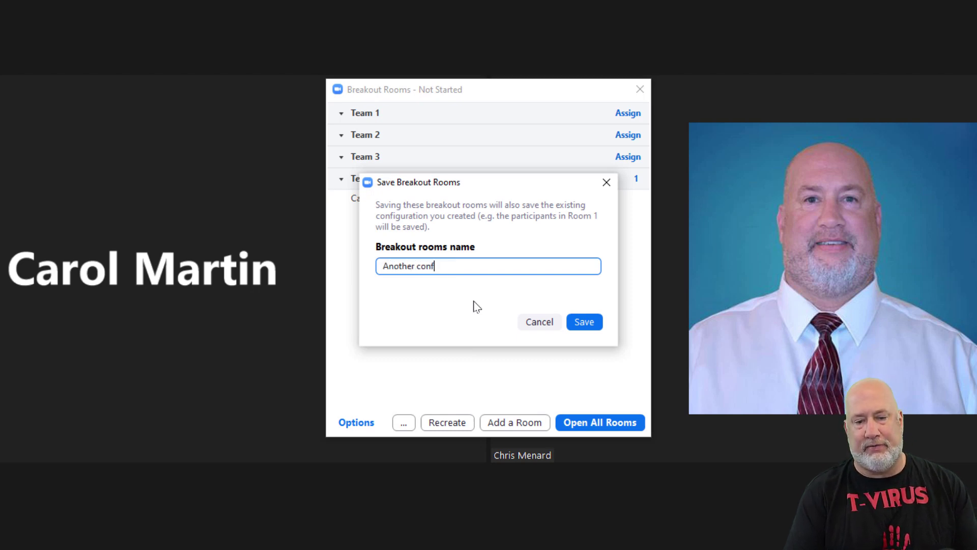
{"action": "type", "text": "igurat"}
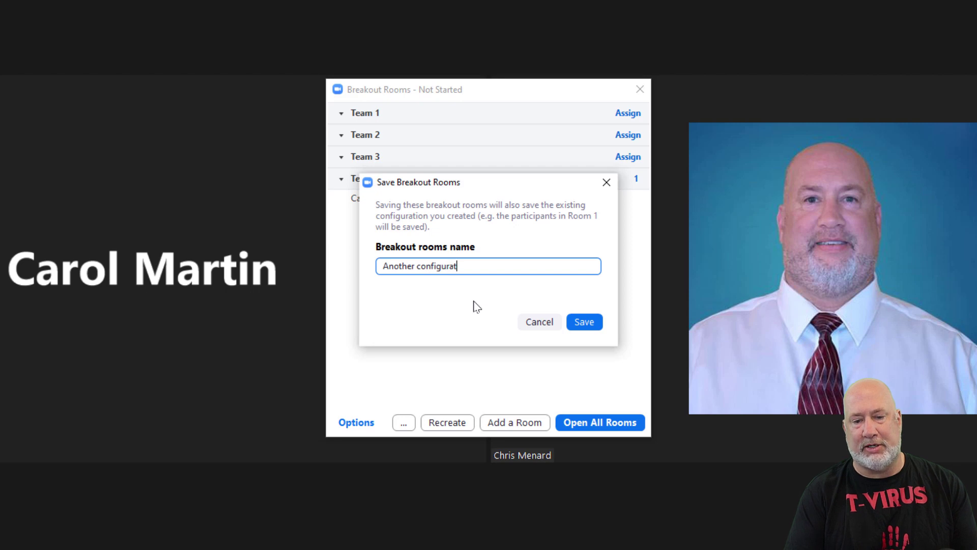
{"action": "type", "text": "ion"}
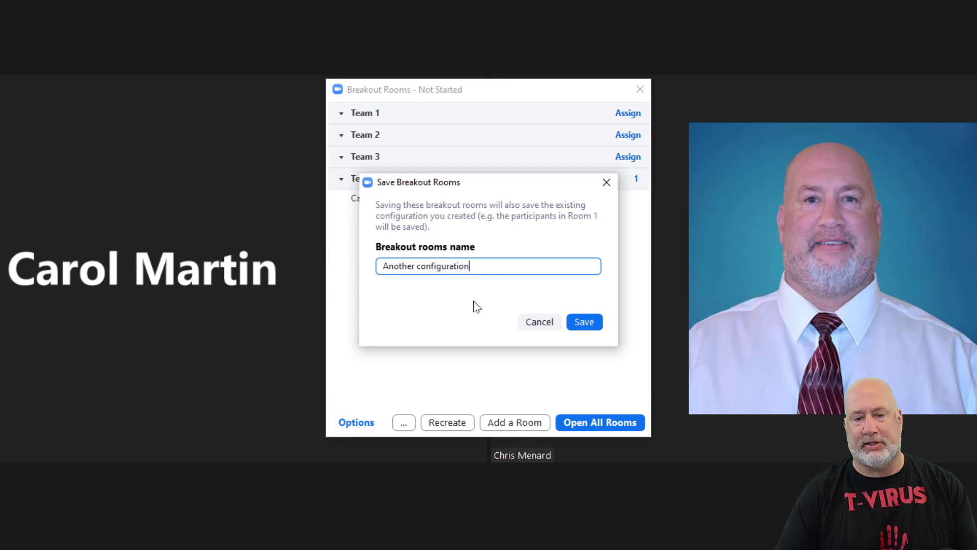
{"action": "left_click", "coordinate": [585, 326]}
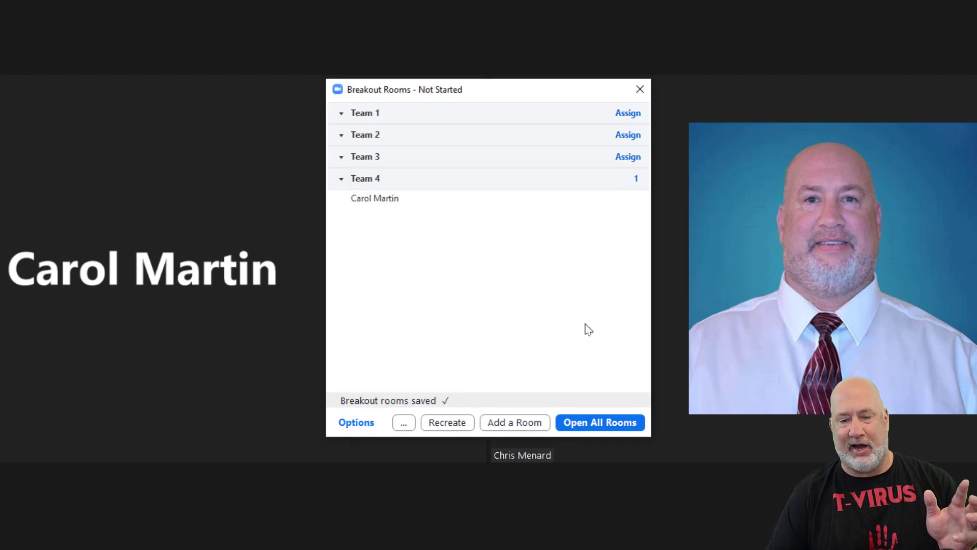
{"action": "left_click", "coordinate": [640, 89]}
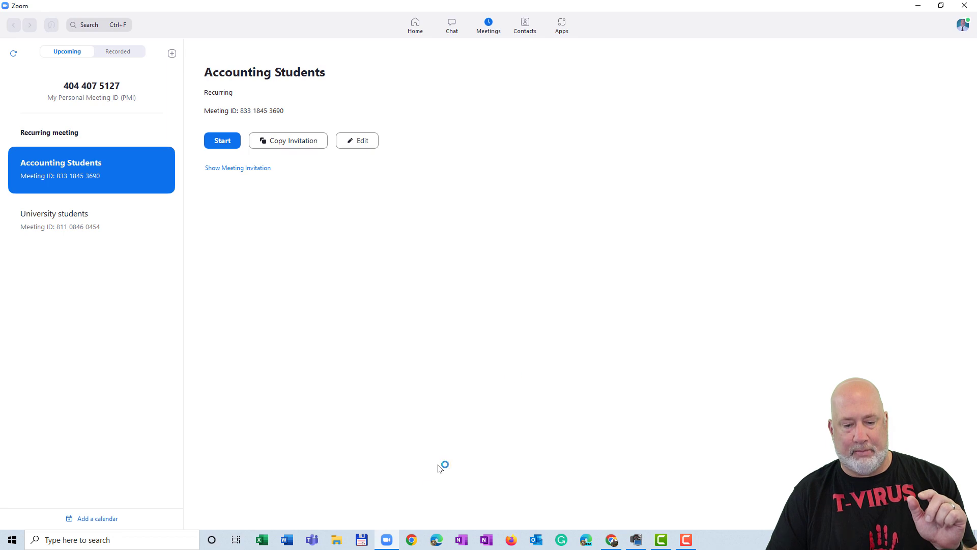
Step: Switch to the Zoom web portal in Chrome and set up a new recurring meeting with the topic "asdfadsds"
{"action": "left_click", "coordinate": [611, 539]}
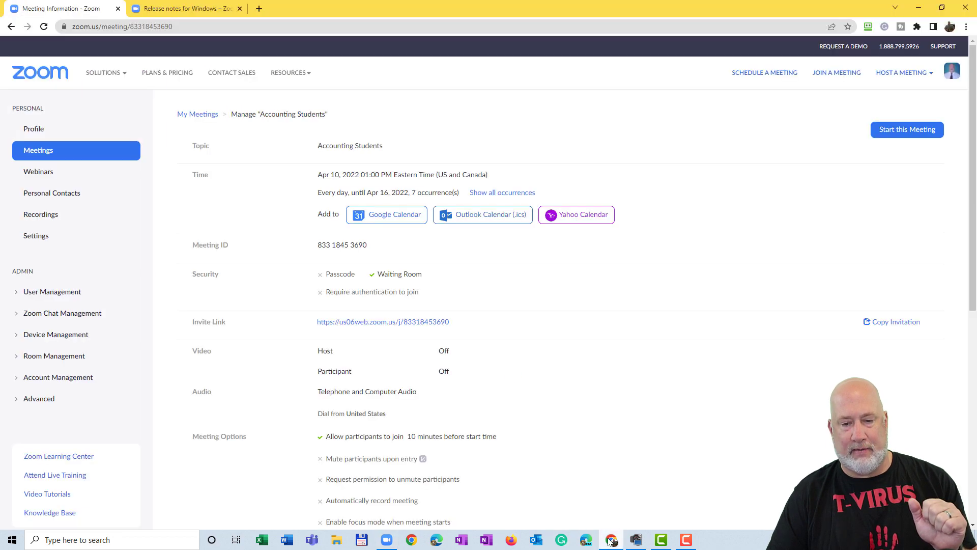
{"action": "left_click", "coordinate": [35, 149]}
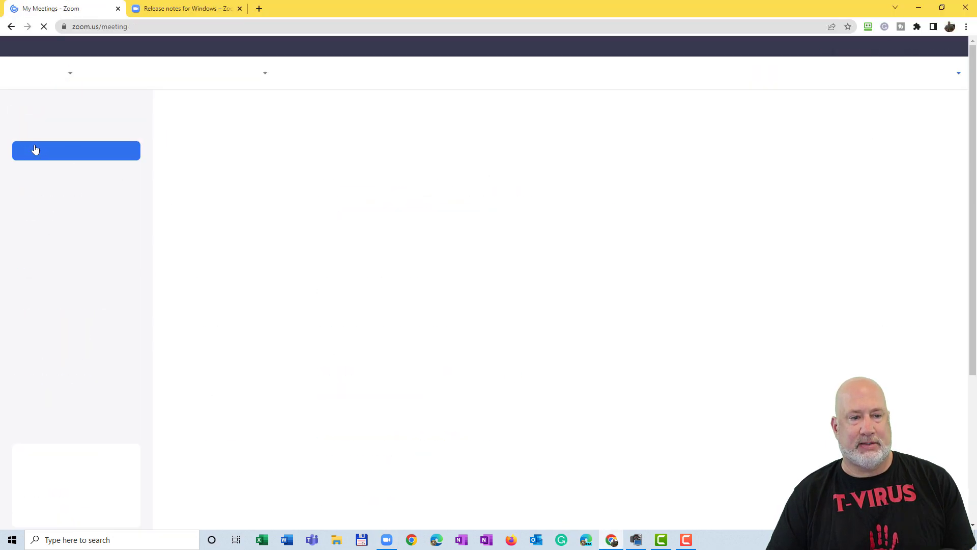
{"action": "left_click", "coordinate": [897, 170]}
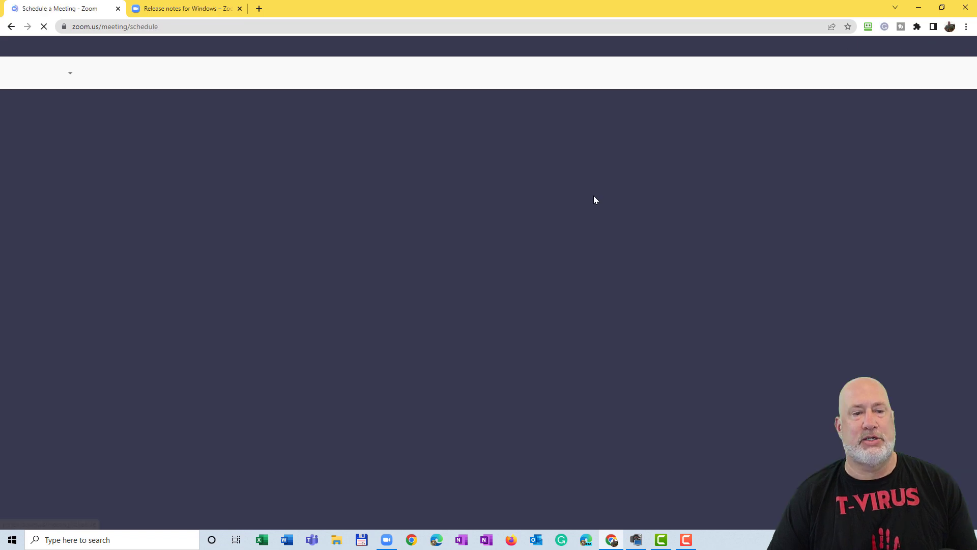
{"action": "type", "text": "asdfadsds"}
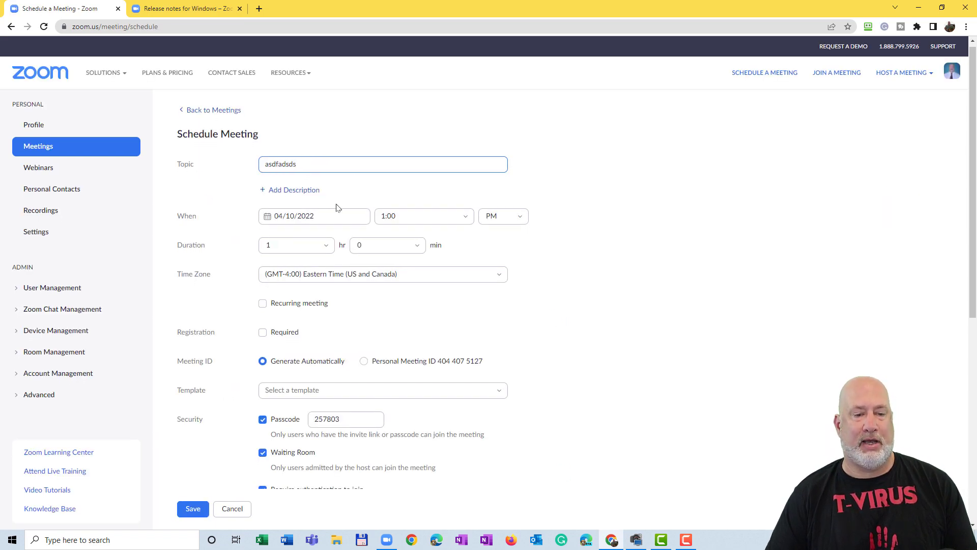
{"action": "scroll", "coordinate": [336, 207], "scroll_direction": "down", "scroll_amount": 3}
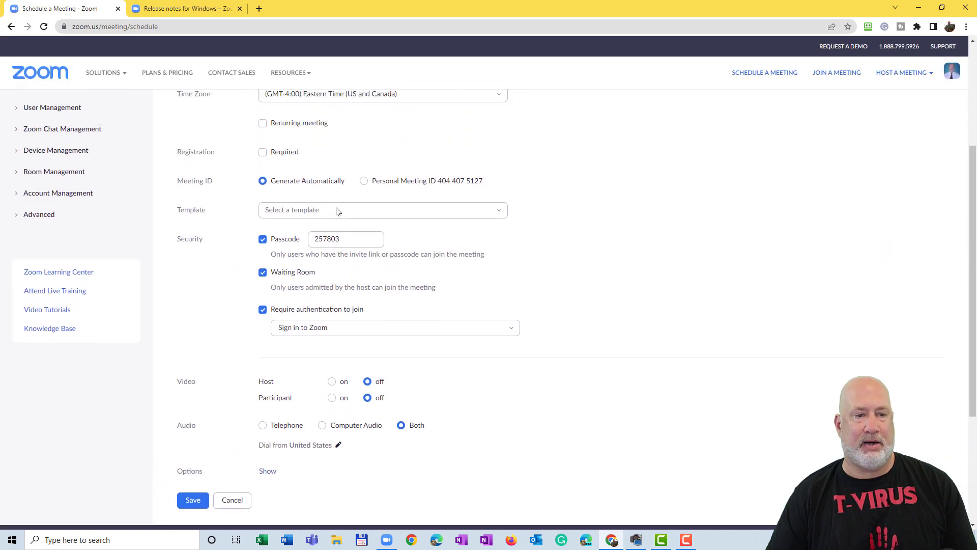
{"action": "scroll", "coordinate": [336, 211], "scroll_direction": "up", "scroll_amount": 3}
{"action": "left_click", "coordinate": [262, 253]}
{"action": "scroll", "coordinate": [360, 263], "scroll_direction": "down", "scroll_amount": 1}
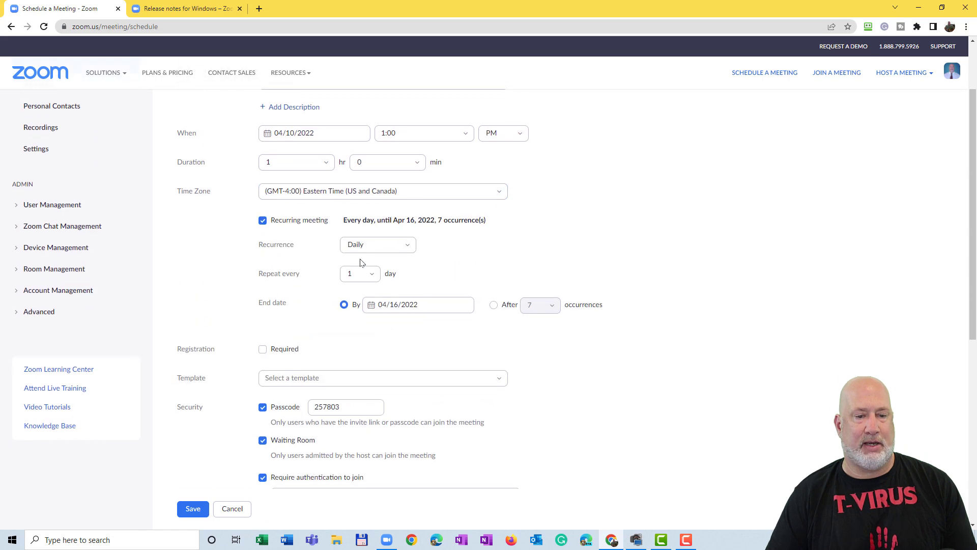
Step: Show the meeting options and enable breakout room pre-assignment using the saved "Another configuration" rooms
{"action": "scroll", "coordinate": [361, 263], "scroll_direction": "down", "scroll_amount": 5}
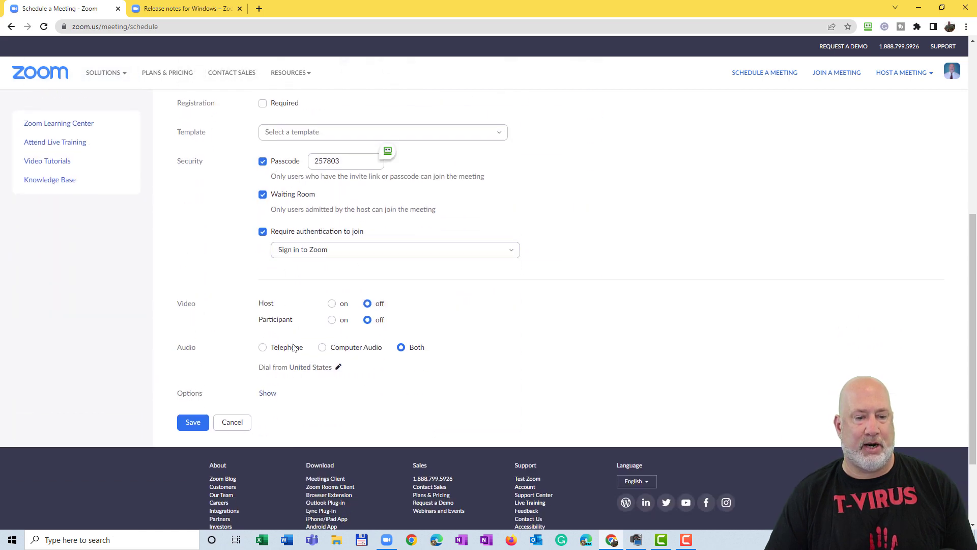
{"action": "left_click", "coordinate": [268, 394]}
{"action": "scroll", "coordinate": [401, 344], "scroll_direction": "down", "scroll_amount": 5}
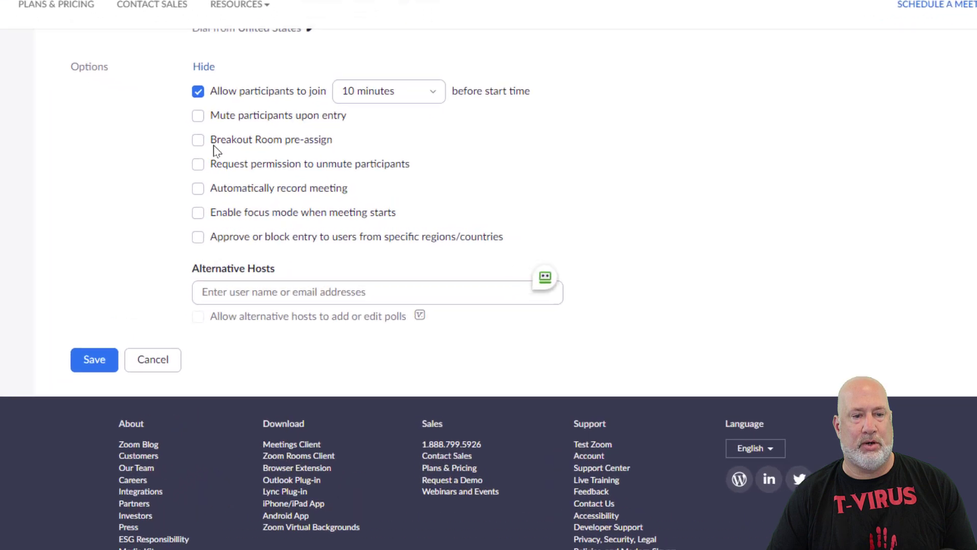
{"action": "left_click", "coordinate": [174, 131]}
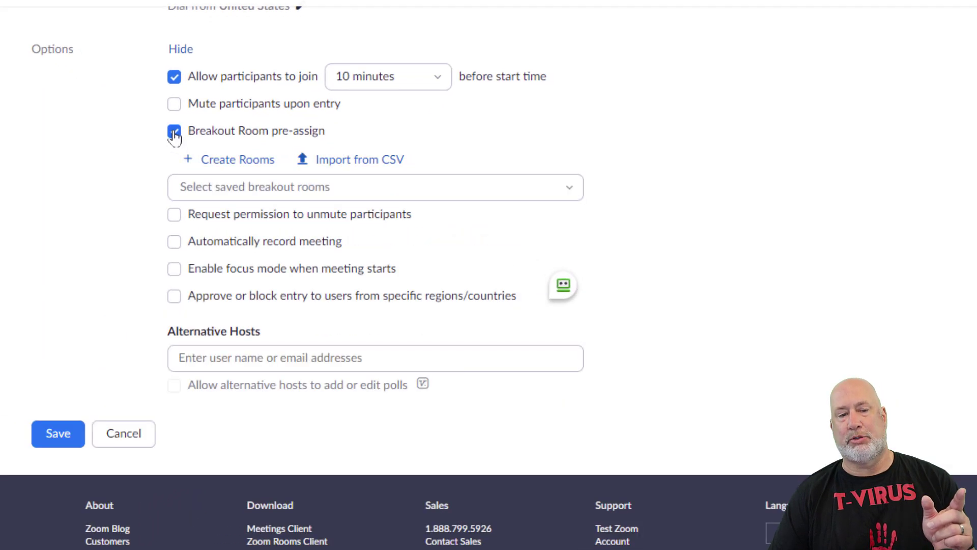
{"action": "left_click", "coordinate": [566, 198]}
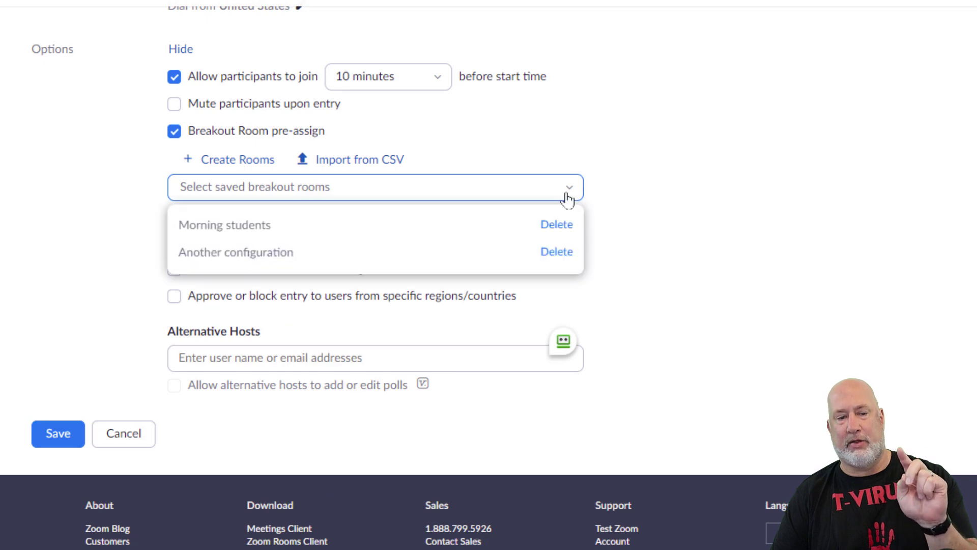
{"action": "left_click", "coordinate": [316, 256]}
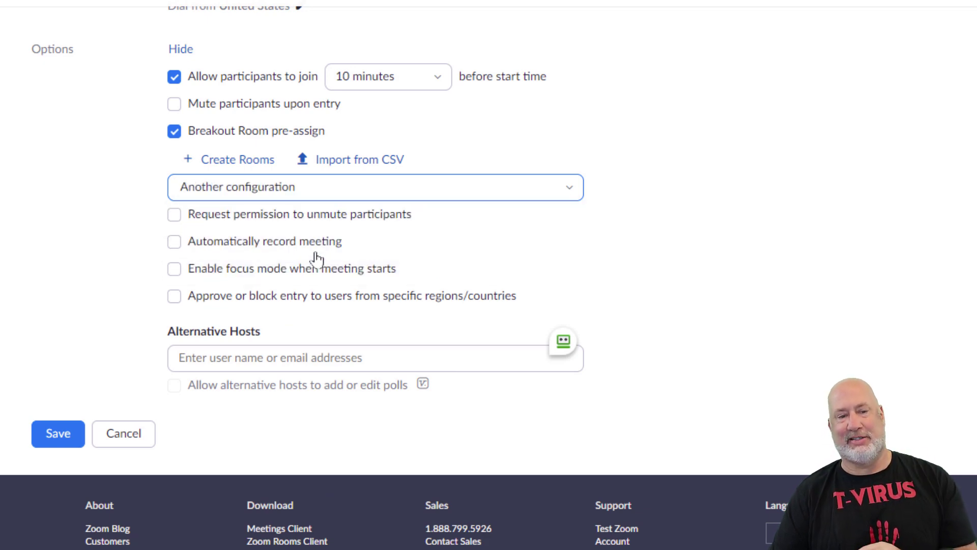